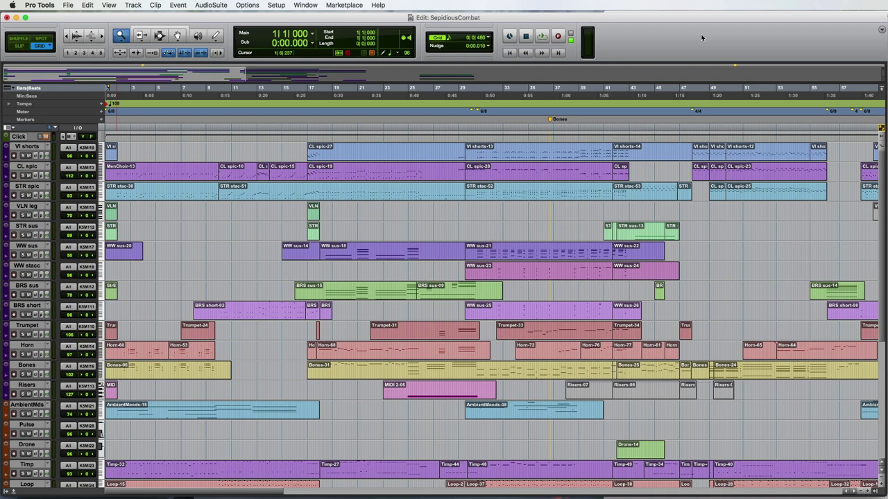
Step: Start playback and open the Horn-60 clip in the MIDI Editor to view its notes
key("space")
left_click(177, 35)
double_click(141, 354)
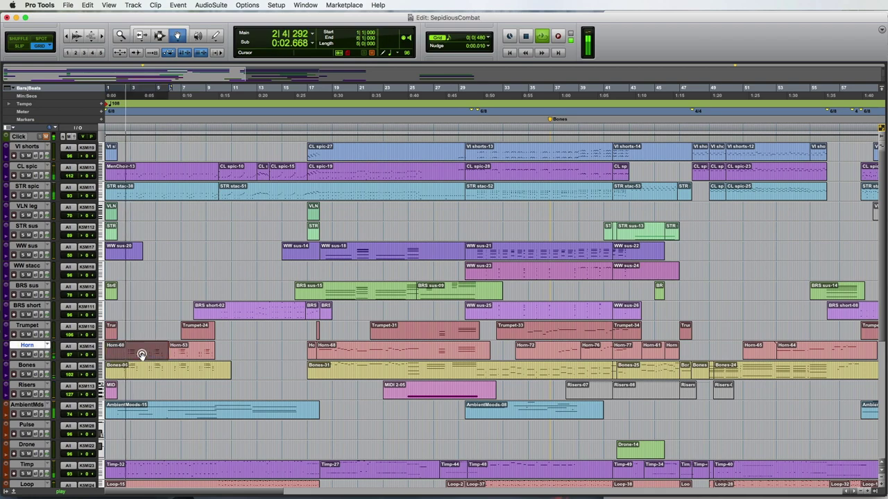
scroll(211, 226, "down", 4)
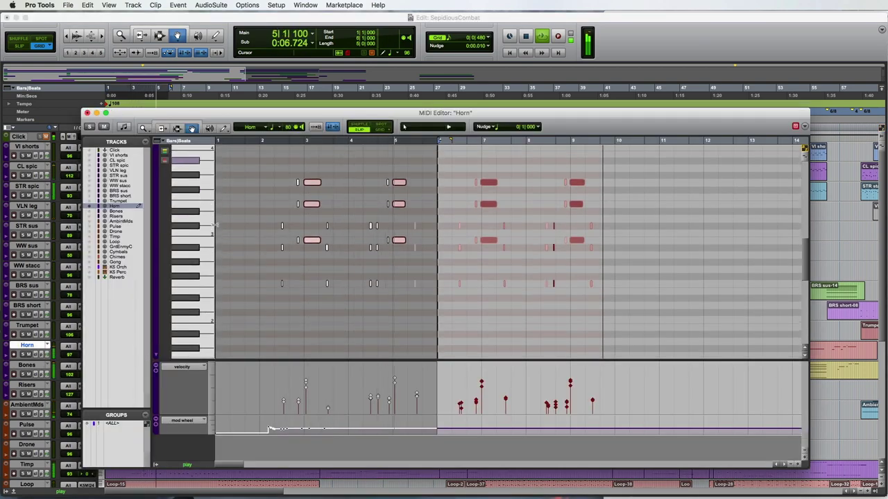
Step: Display the sustain (64) controller lane below the Horn notes and close the MIDI Editor
left_click(201, 421)
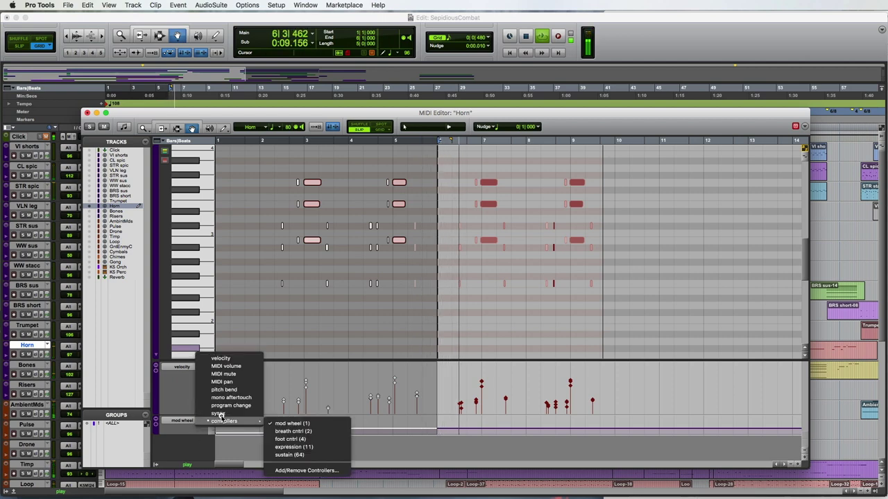
left_click(286, 455)
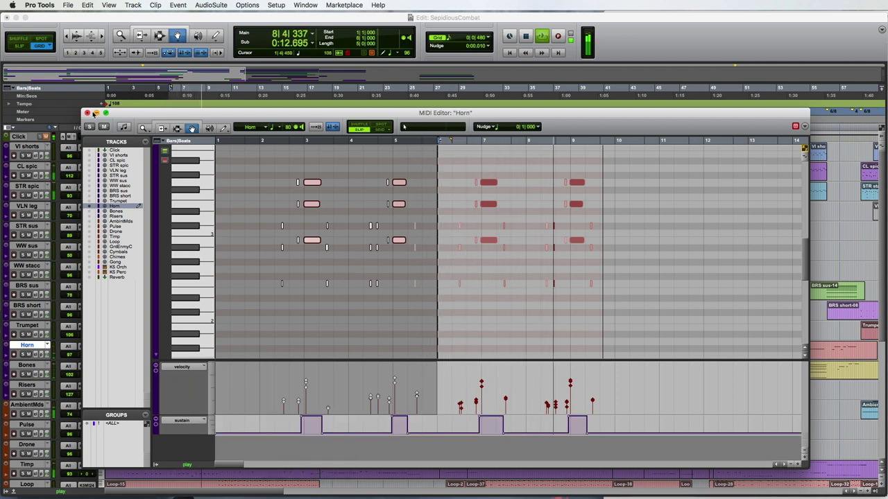
left_click(86, 113)
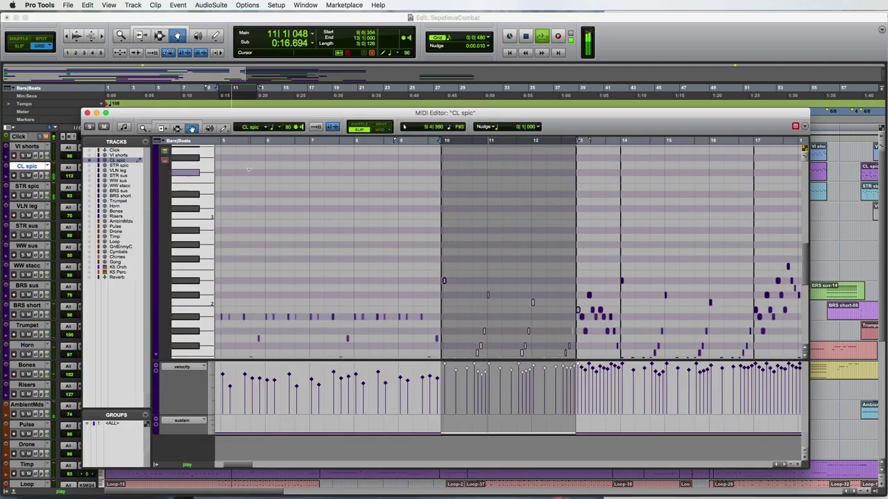
Step: Examine the notes and velocities of the CL spic-10 clip in the MIDI Editor and close it
double_click(257, 169)
scroll(379, 227, "down", 5)
scroll(416, 215, "right", 6)
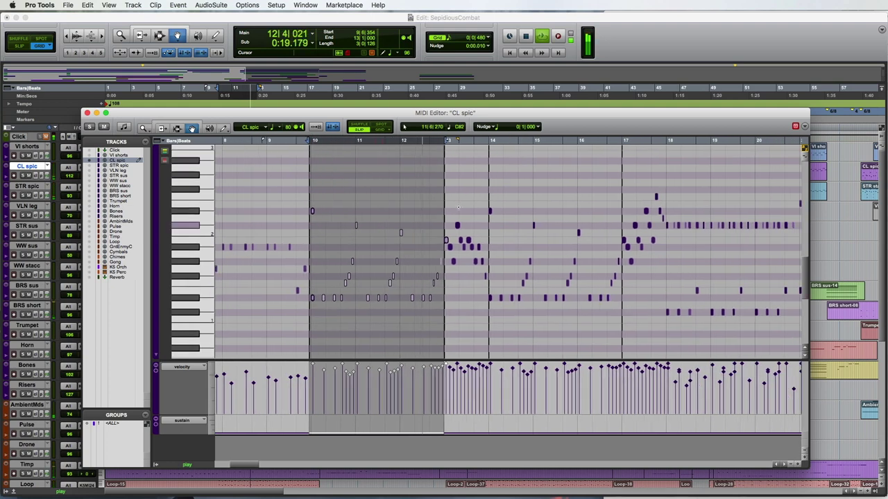
left_click(483, 155)
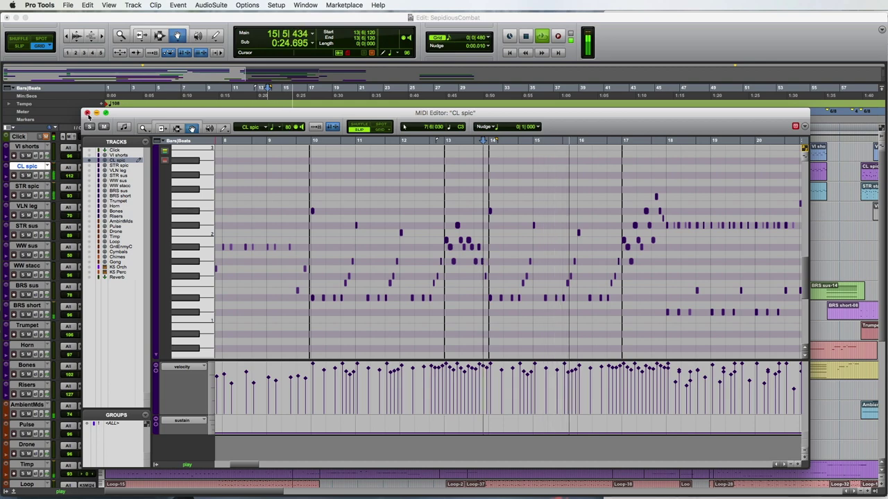
left_click(87, 114)
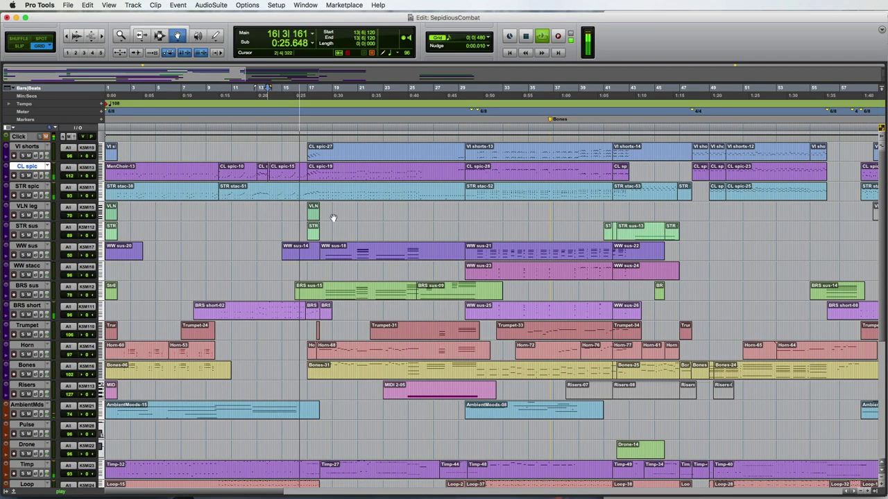
Step: Examine the melody notes and sustain data of the Horn-68 clip in the MIDI Editor and close it
double_click(358, 352)
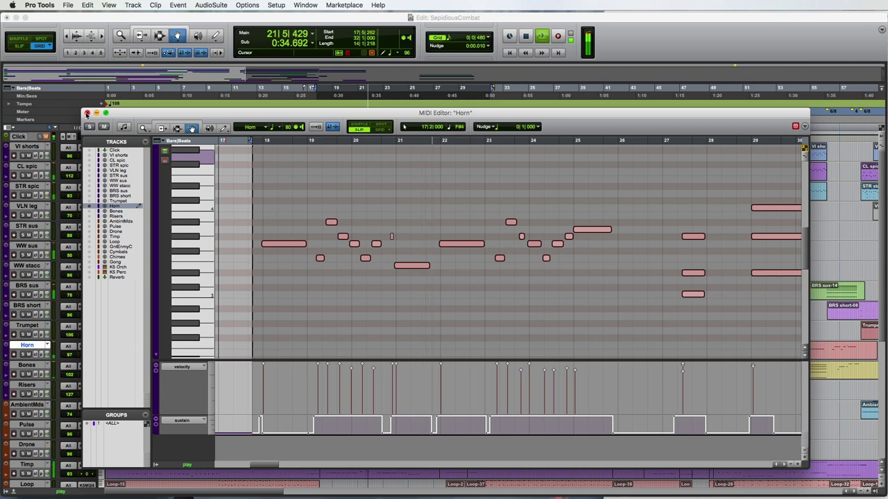
left_click(86, 113)
Step: Examine the percussion pattern of the Loop-37 clip in the MIDI Editor and close it
key("super+bracketright")
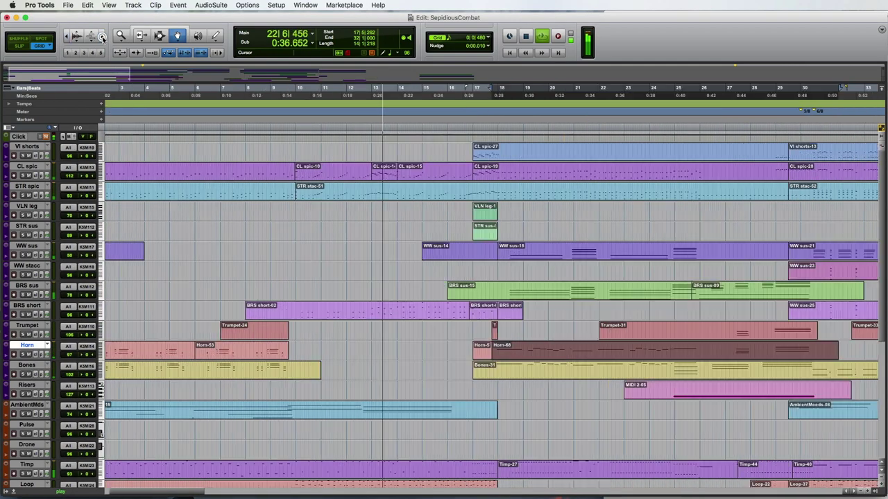
scroll(419, 235, "right", 8)
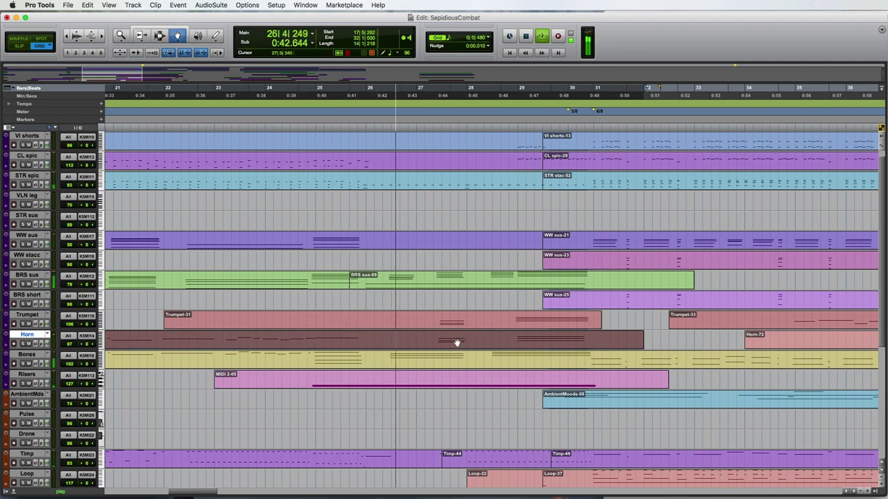
left_click(495, 303)
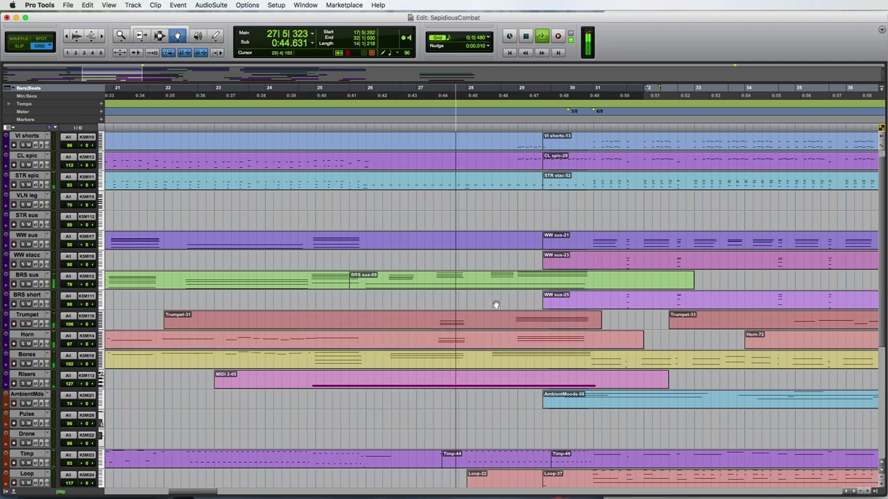
scroll(495, 304, "right", 4)
scroll(495, 303, "right", 4)
scroll(495, 303, "down", 2)
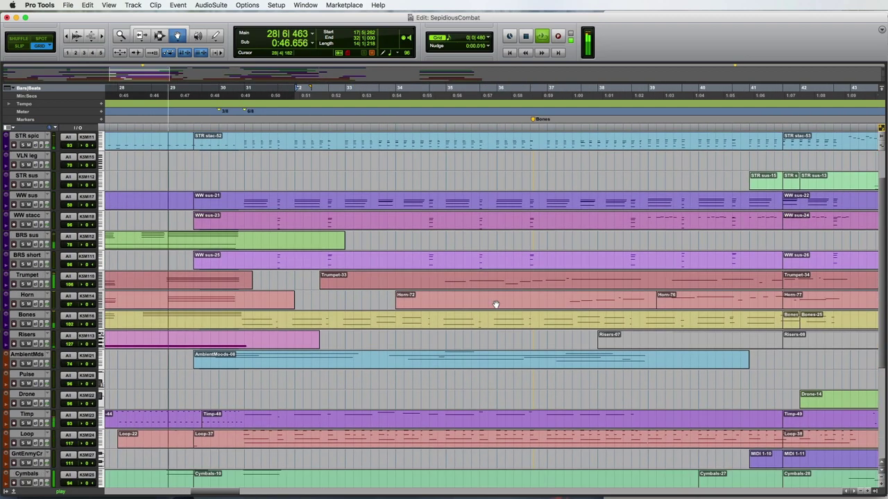
double_click(327, 434)
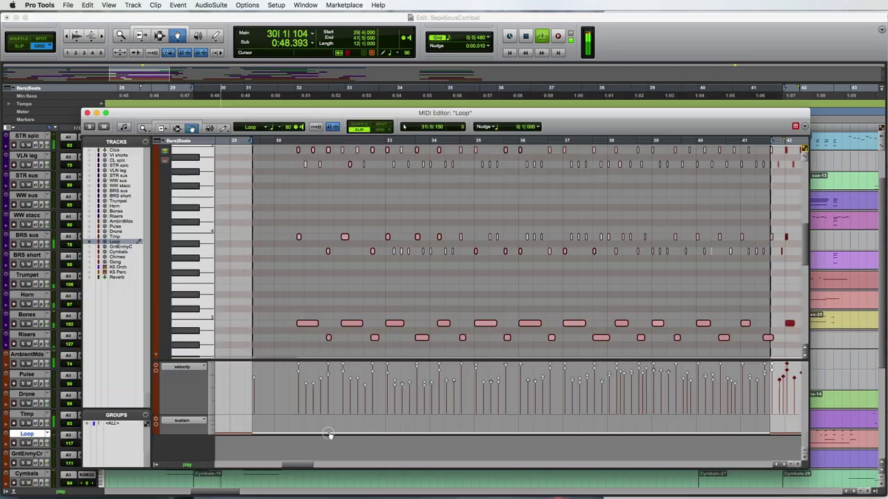
scroll(253, 228, "up", 1)
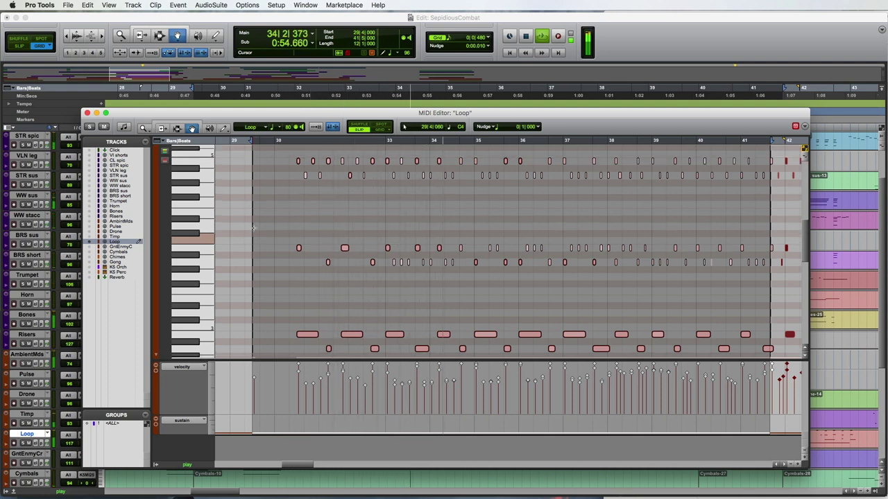
left_click(87, 113)
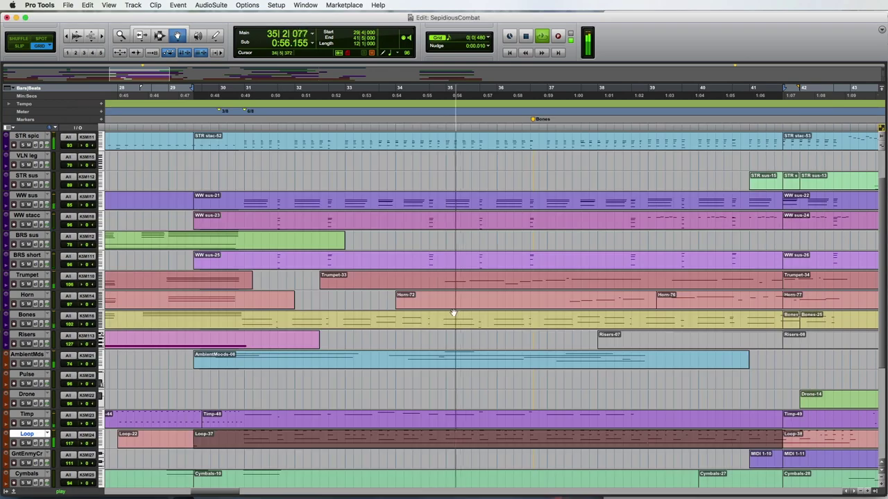
Step: Open the Trumpet-33 clip in the MIDI Editor, overlay the Horn track's notes for comparison, and close the editor
double_click(488, 283)
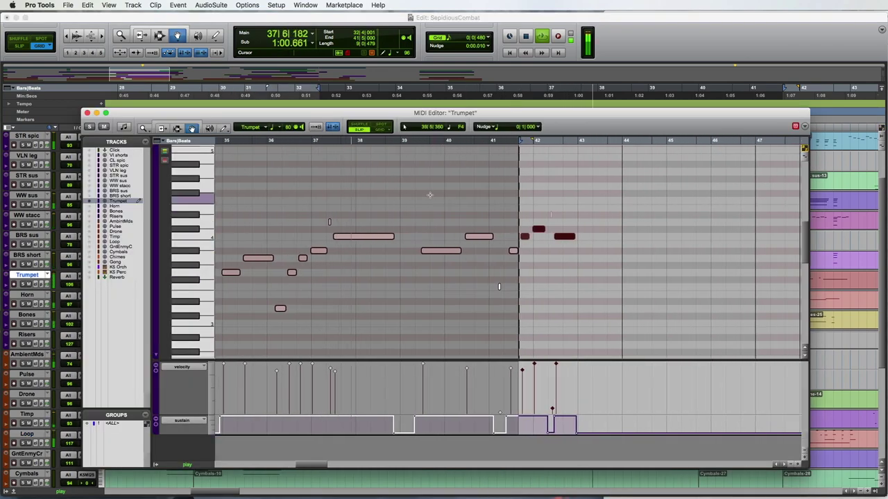
left_click(430, 202)
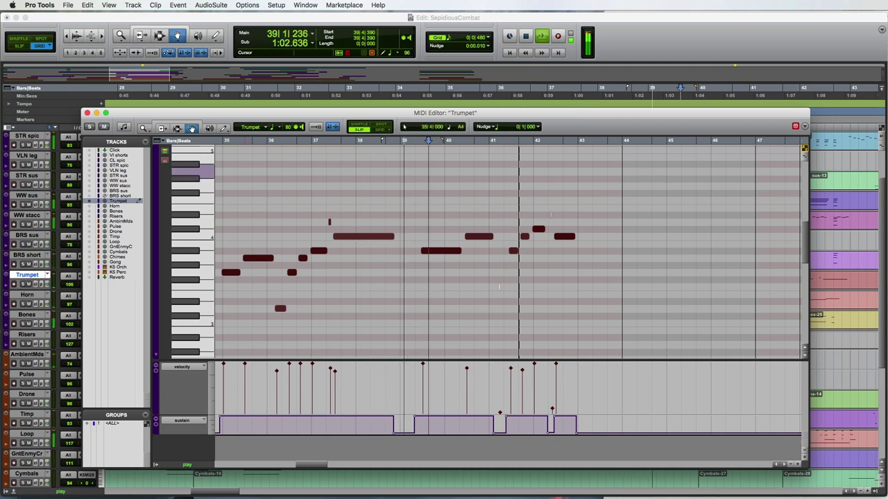
left_click(89, 207)
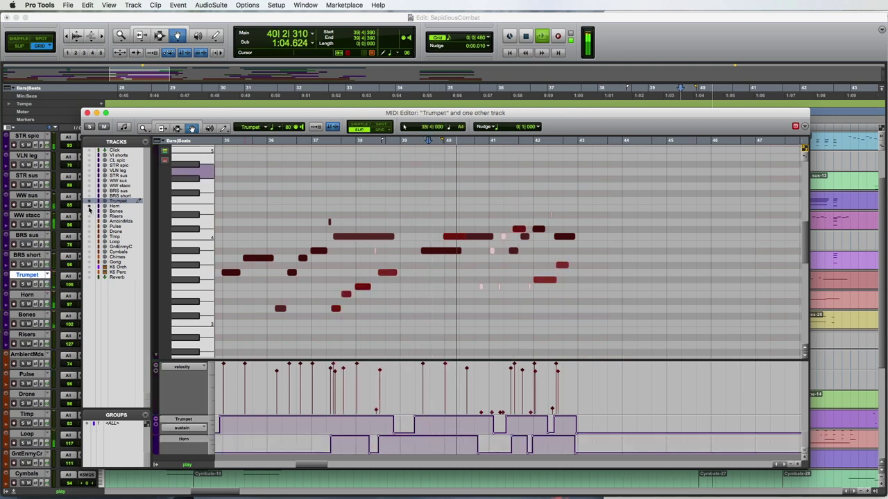
left_click(87, 113)
Step: Examine the notes and sustain data of the Bones-25 clip in the MIDI Editor and close it
scroll(618, 231, "down", 1)
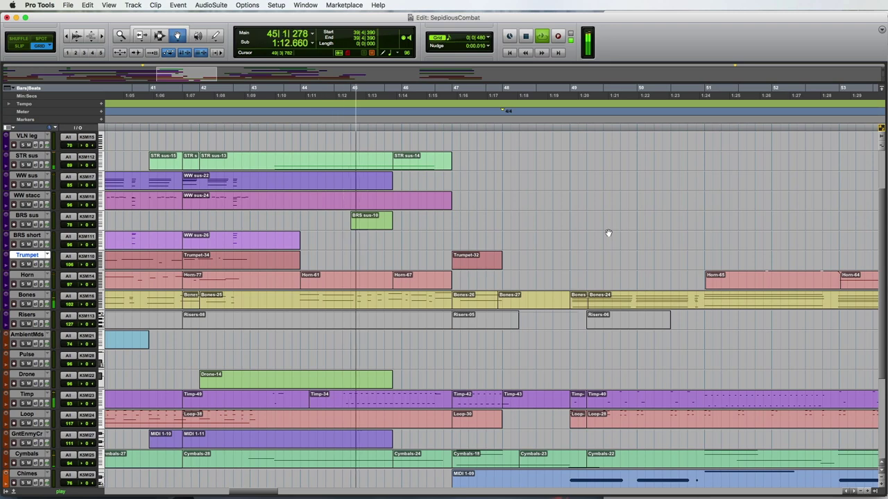
double_click(432, 298)
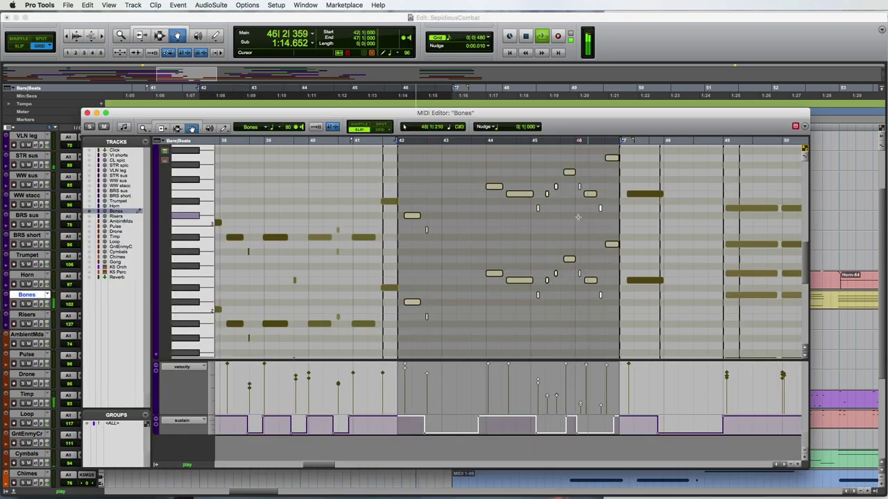
left_click(551, 174)
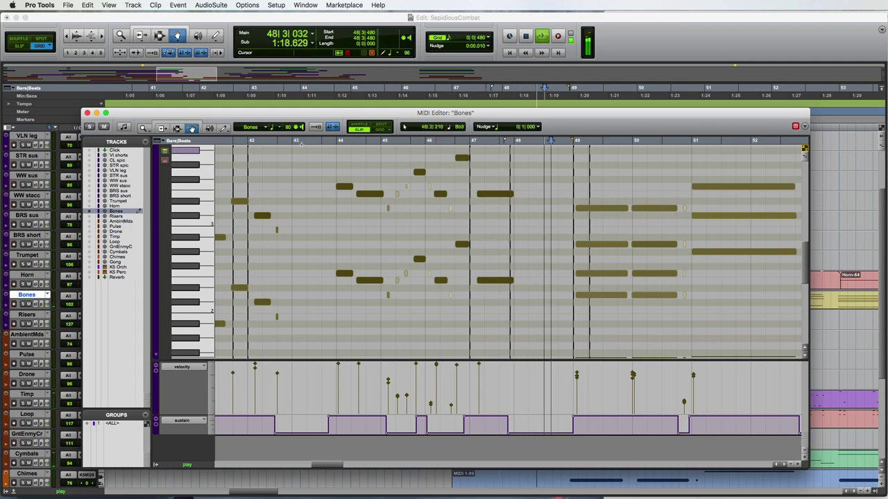
left_click(87, 113)
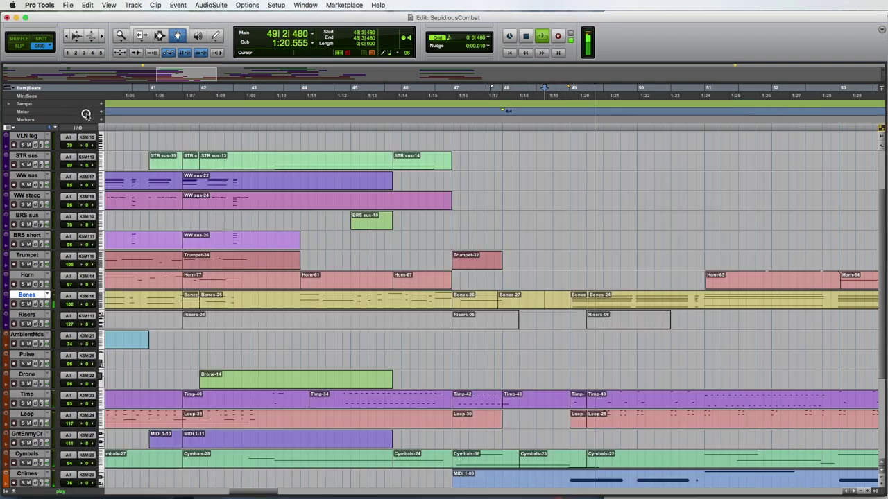
Step: Examine the string notes of the STR spic track's clip at bar 49 in the MIDI Editor and close it
scroll(603, 192, "up", 3)
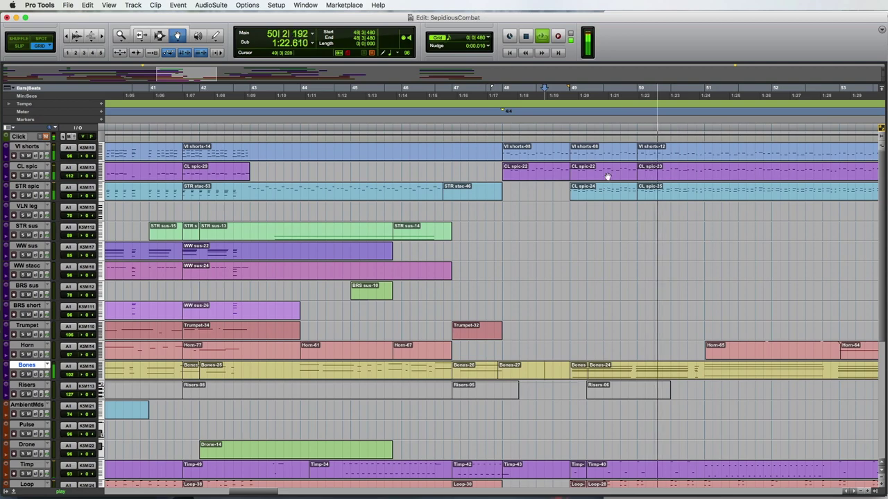
double_click(604, 192)
scroll(625, 229, "right", 5)
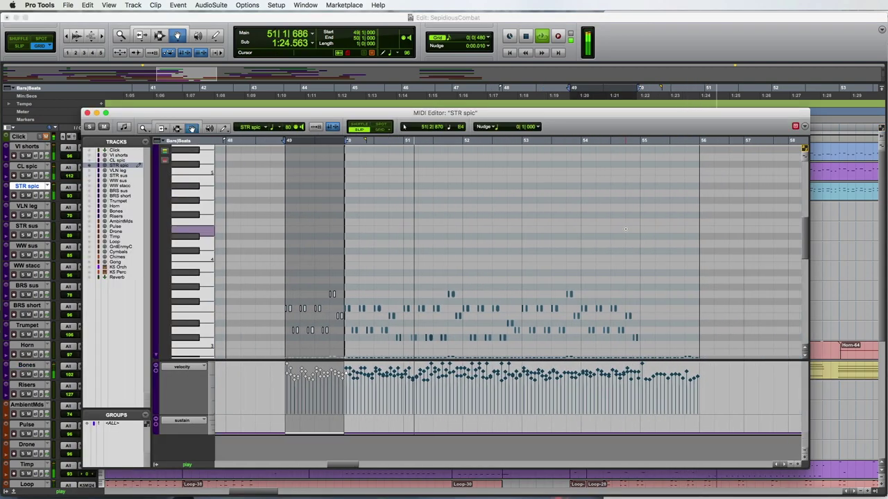
scroll(625, 229, "down", 5)
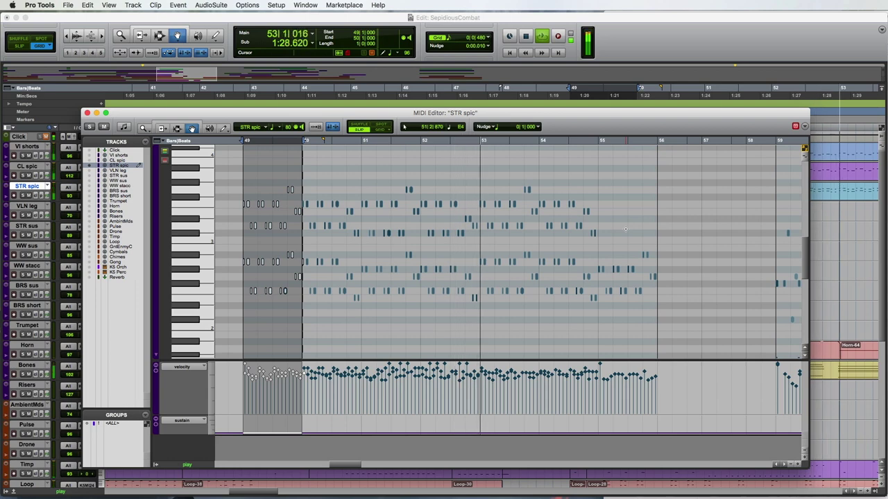
left_click(87, 113)
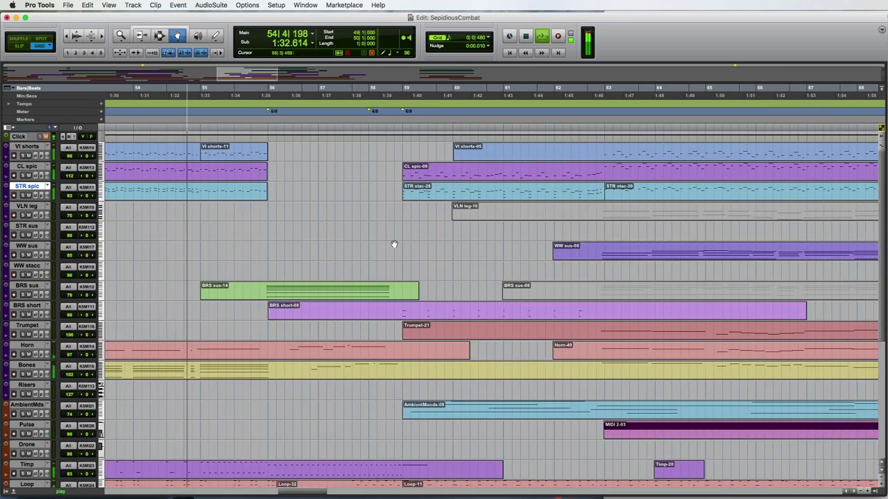
Step: Open the BRS sus-14 clip in the MIDI Editor, display its mod wheel (1) controller lane, and close the editor
double_click(353, 290)
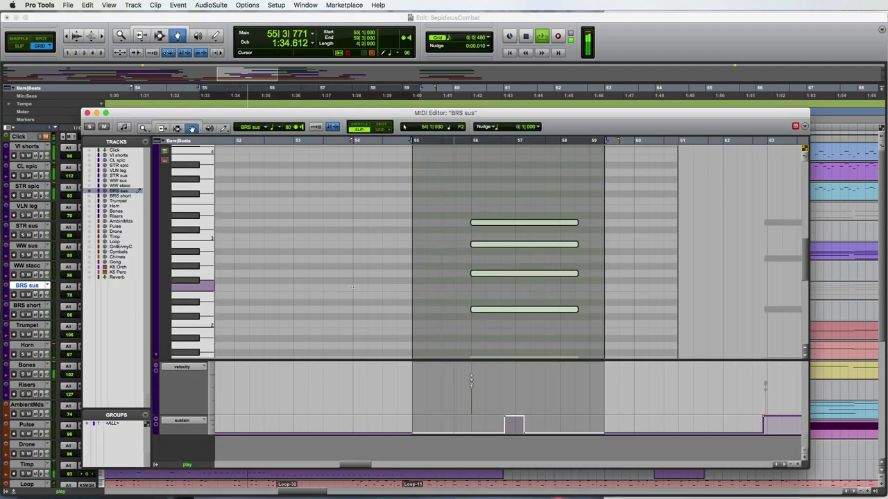
left_click(188, 424)
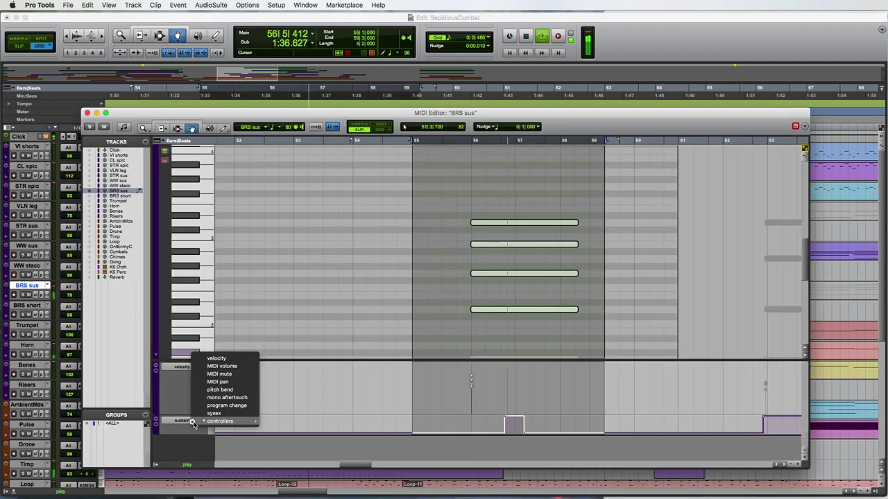
mouse_move(233, 421)
left_click(276, 424)
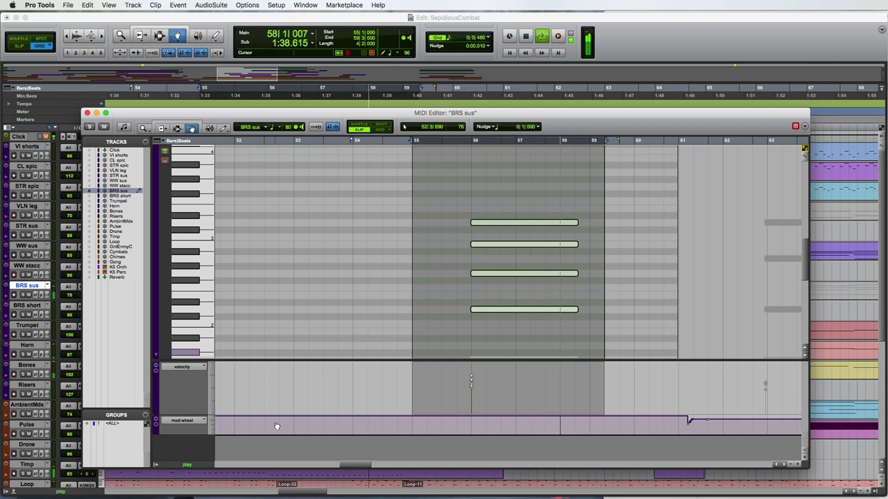
key("super+w")
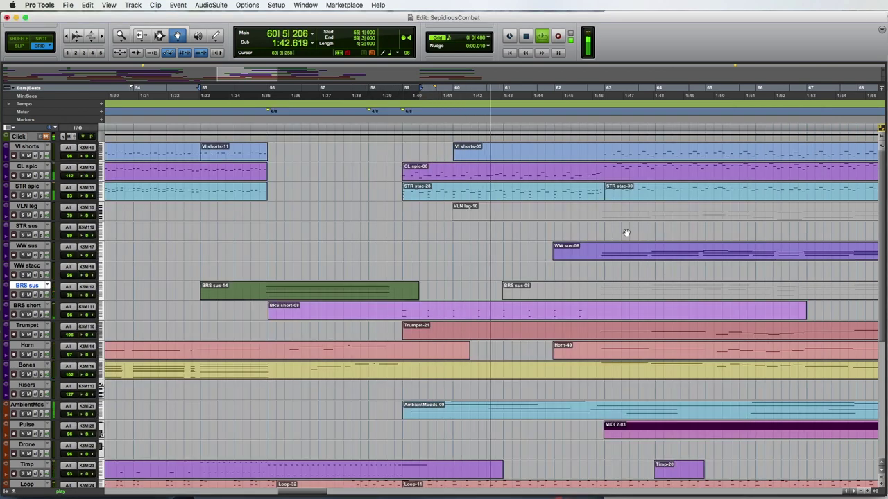
Step: Open the Bones track's clip preceding Bones-13 in the MIDI Editor to view its notes and mod wheel data
scroll(627, 234, "right", 6)
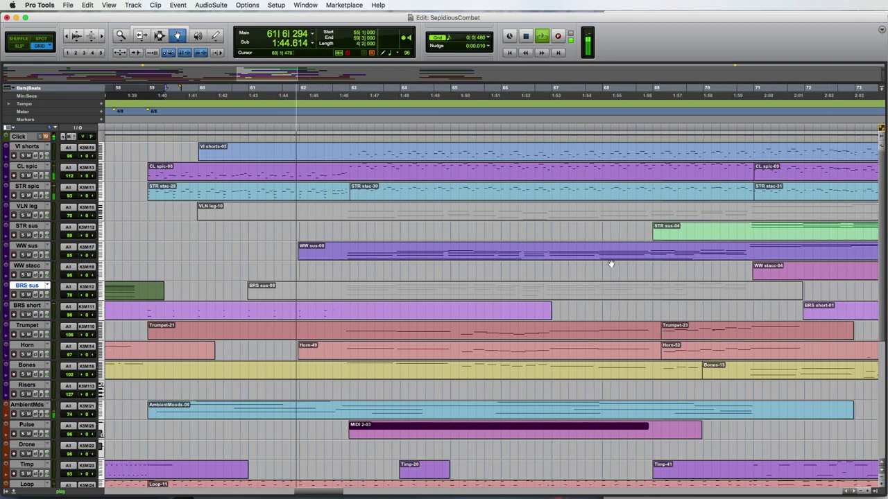
scroll(609, 274, "down", 4)
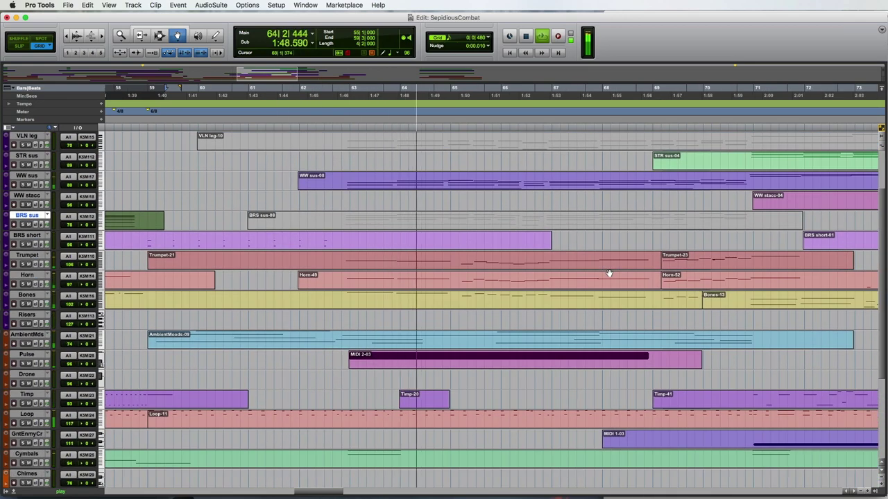
scroll(609, 274, "right", 10)
scroll(609, 273, "down", 1)
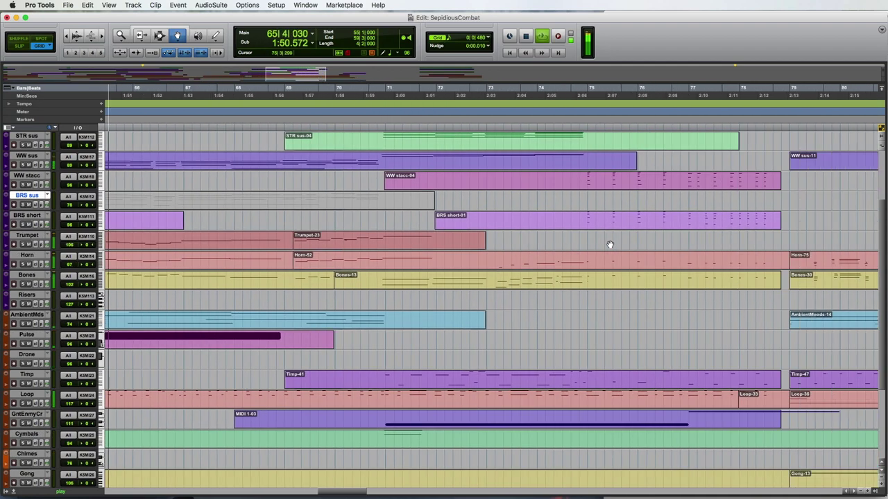
double_click(229, 278)
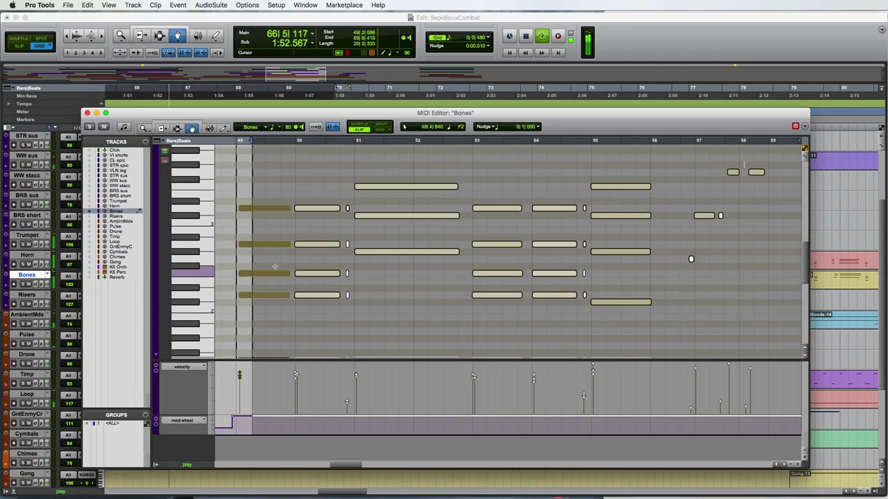
Step: Examine the Bones track's notes, velocities and mod wheel data from bar 42 to bar 83 in the MIDI Editor and close it
scroll(385, 297, "left", 10)
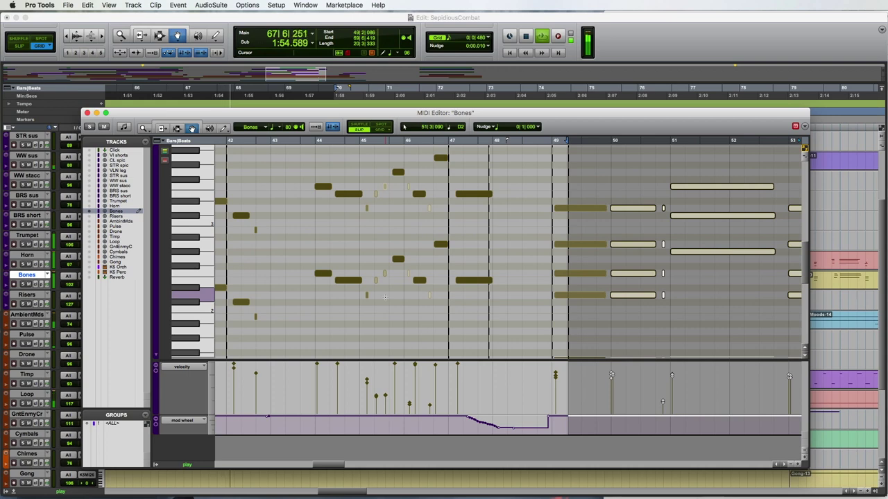
scroll(280, 242, "right", 10)
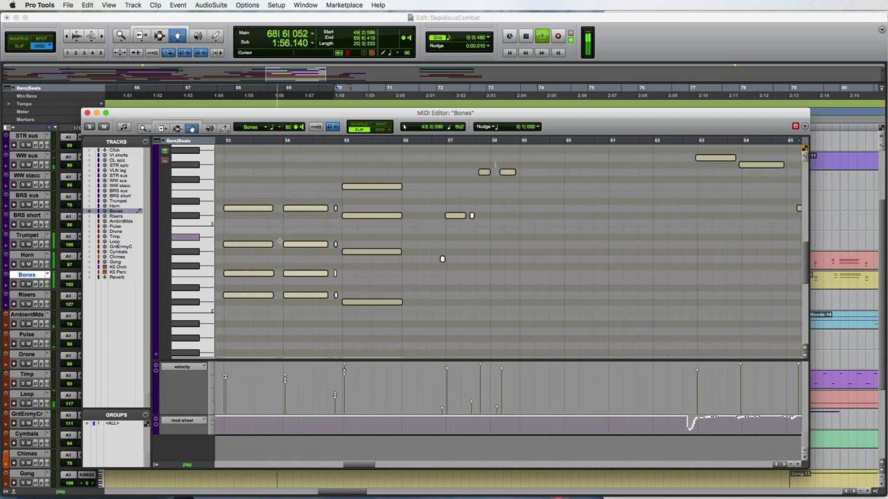
scroll(279, 241, "right", 8)
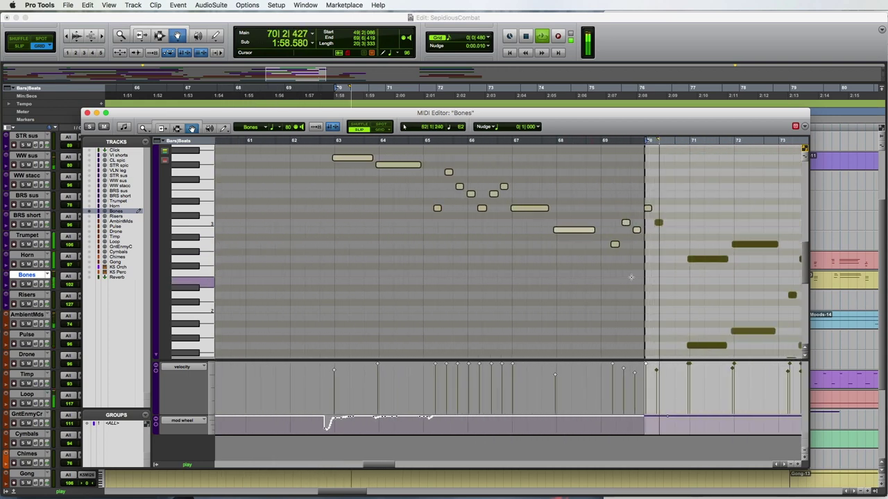
scroll(630, 278, "right", 10)
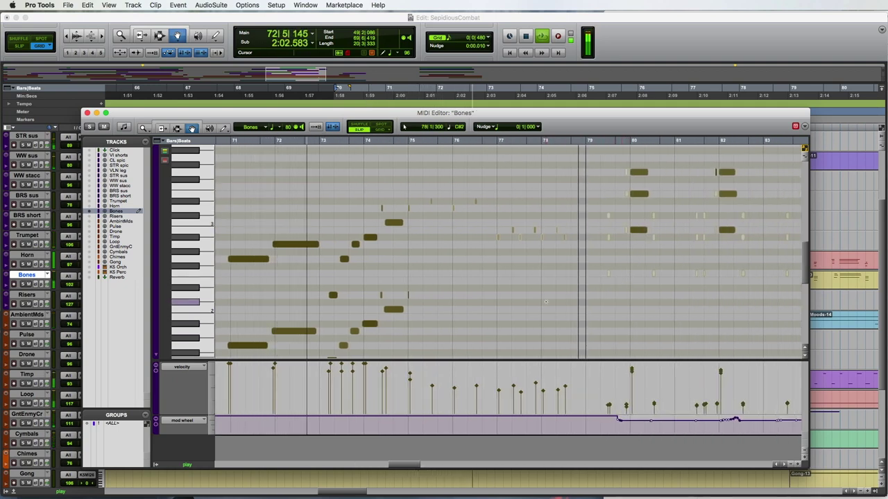
scroll(546, 302, "down", 1)
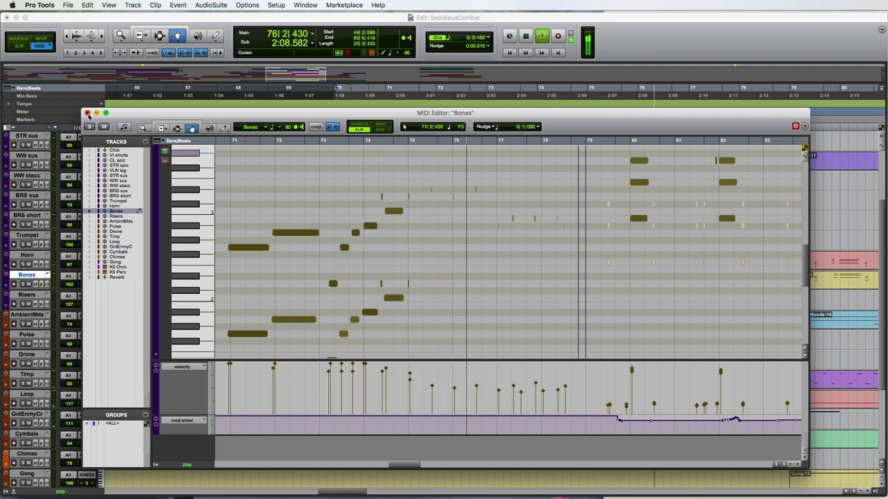
left_click(86, 113)
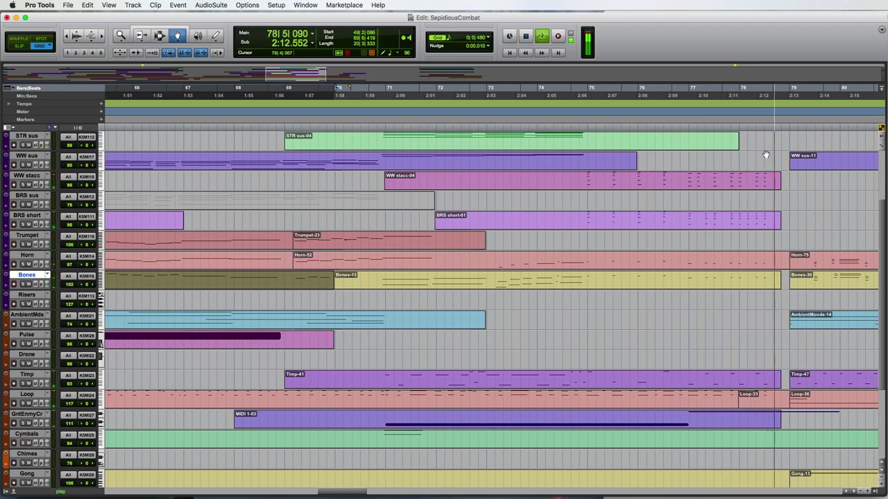
Step: Stop playback, zoom out the timeline to show about the first 58 bars, and return to the session start
scroll(770, 173, "right", 10)
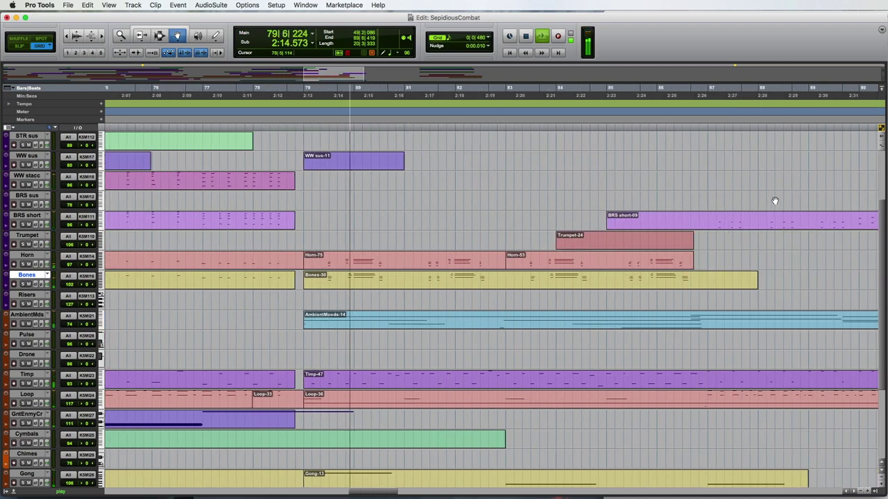
key("space")
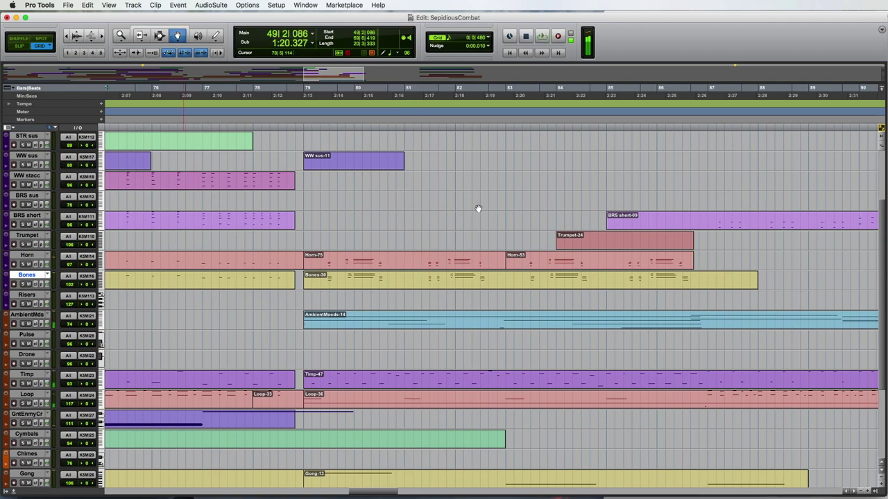
scroll(478, 208, "up", 4)
scroll(478, 208, "left", 20)
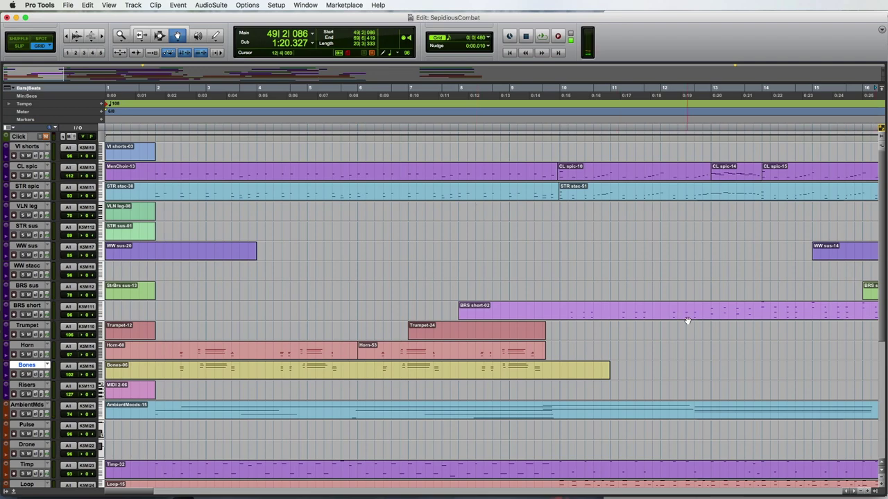
key("r")
key("r")
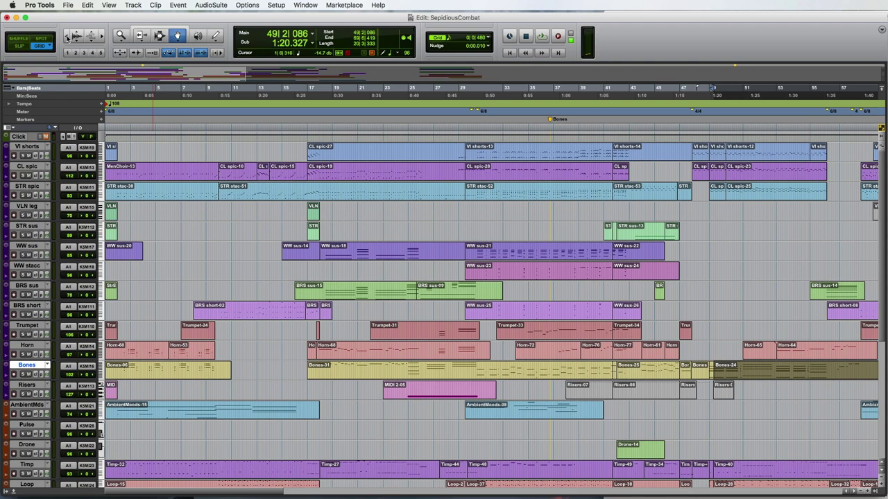
key("Return")
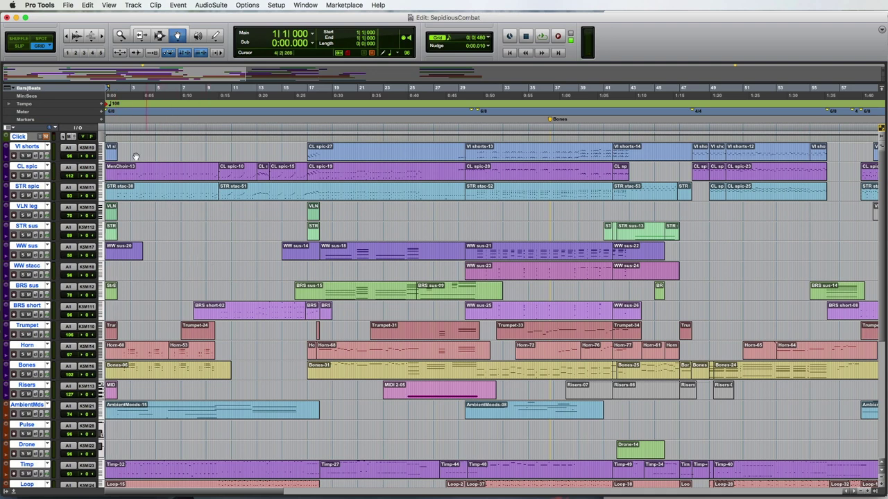
Step: Play the session from its beginning, stop playback, and select the MenChoir-13 clip on the CL spic track
left_click(117, 126)
key("space")
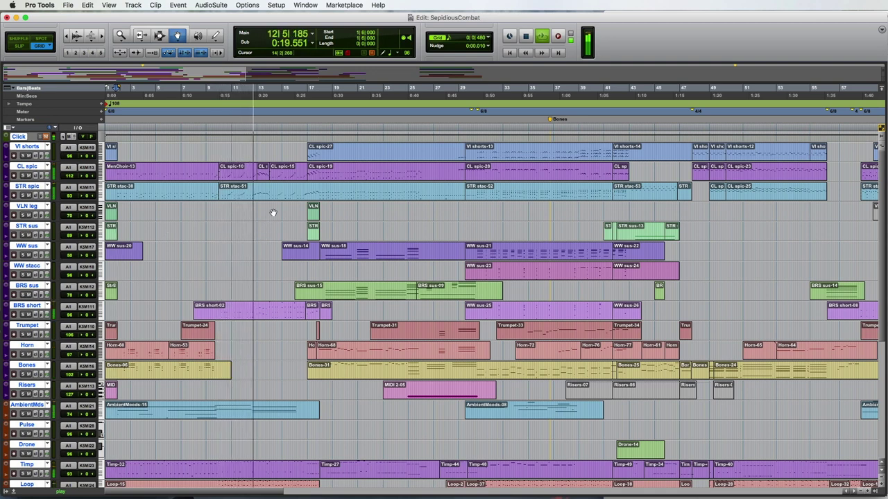
key("space")
left_click(156, 174)
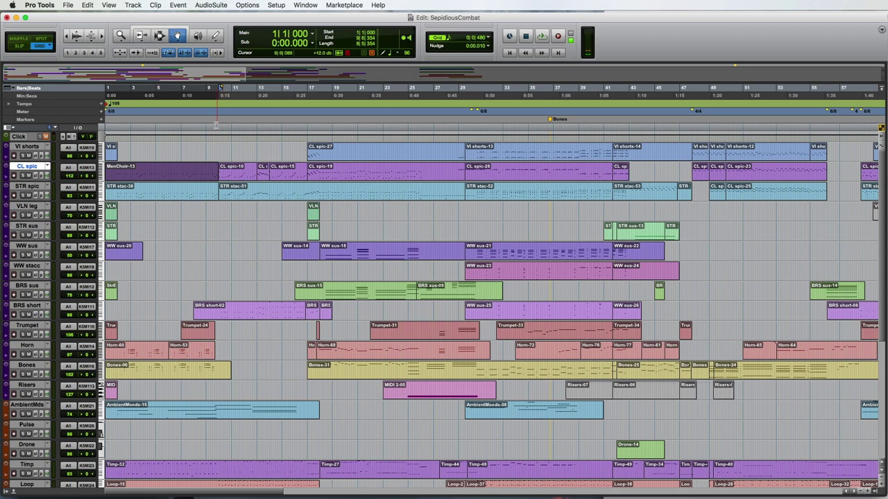
Step: Place the playback cursor in bar 10, near the start of the STR stac-51 clip
left_click(220, 88)
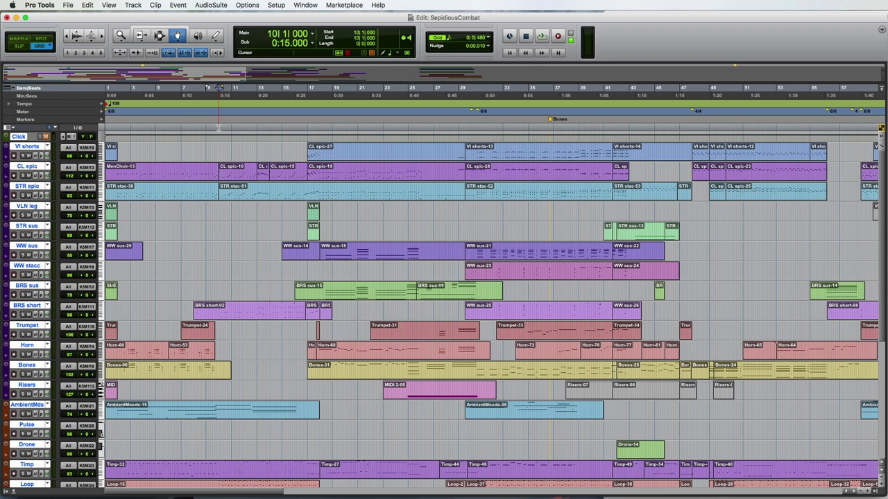
left_click(219, 185)
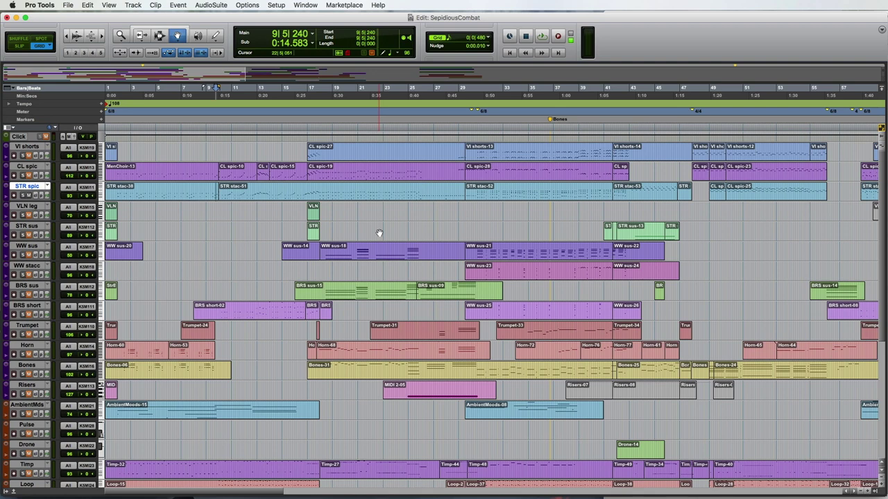
left_click(220, 95)
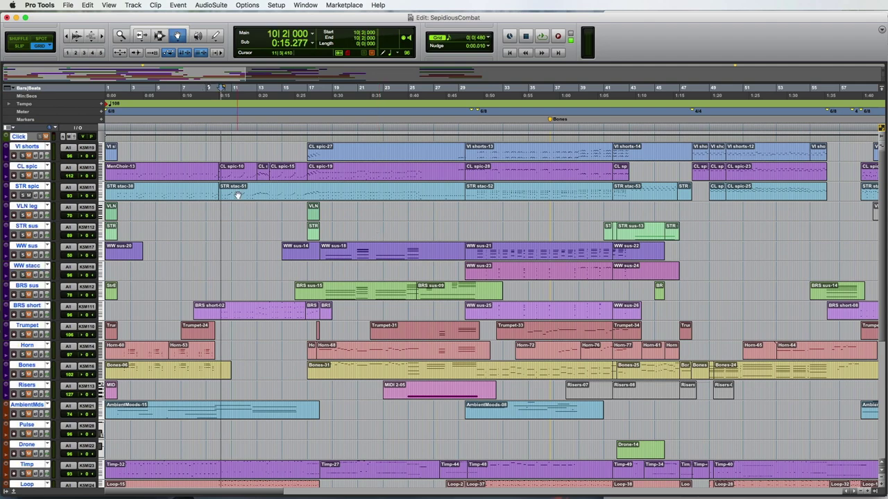
Step: Open the STR stac-51 clip in the MIDI Editor, play its notes from 9|6|120, and close the editor
double_click(237, 195)
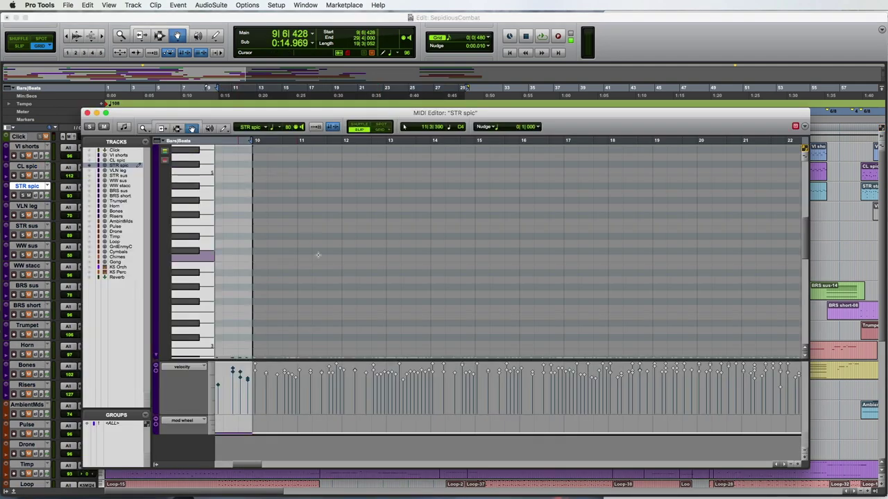
scroll(319, 254, "down", 3)
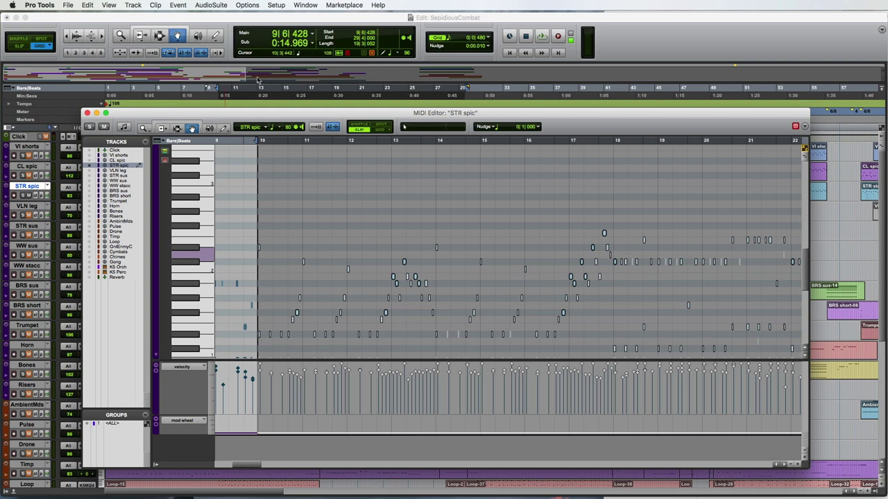
left_click(251, 141)
key("space")
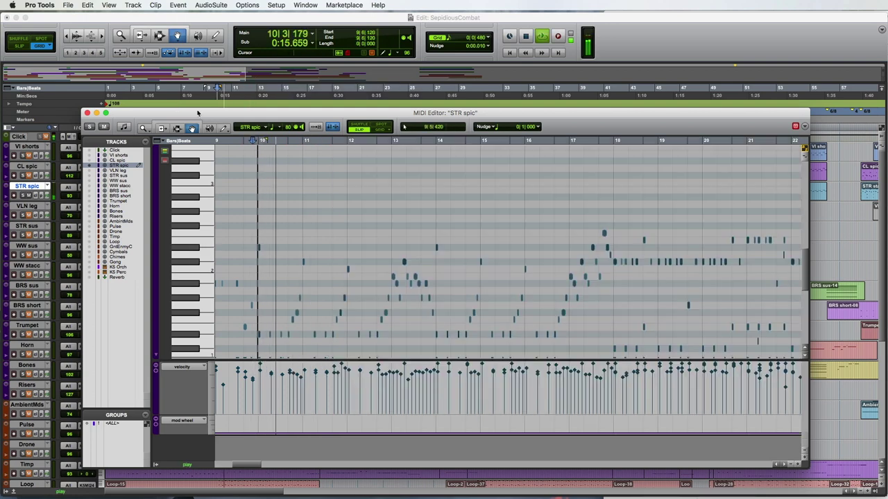
left_click_drag(197, 111, 281, 149)
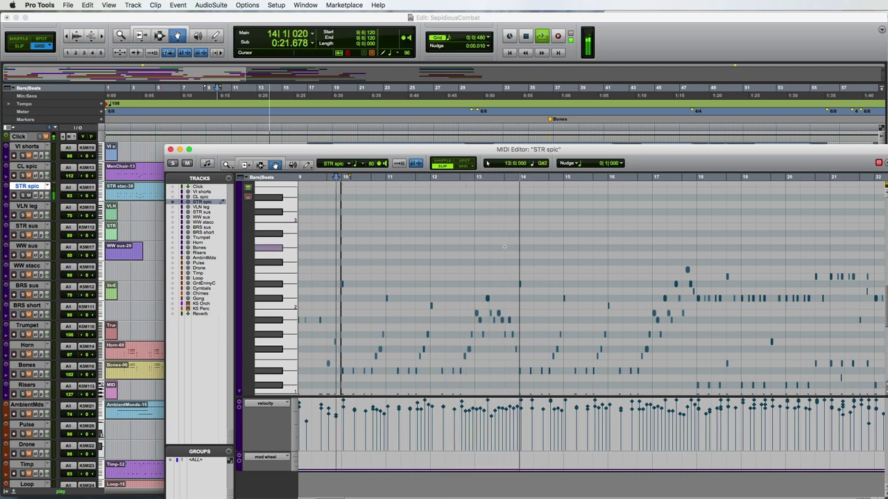
key("space")
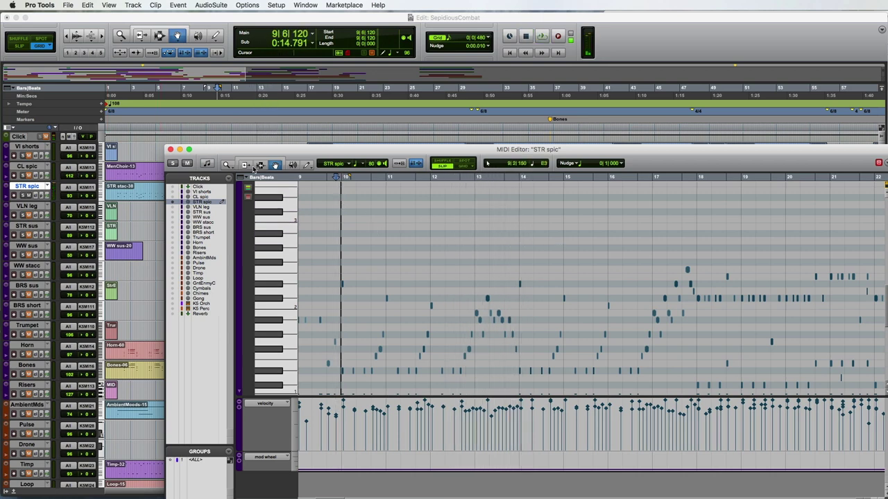
left_click_drag(218, 150, 211, 249)
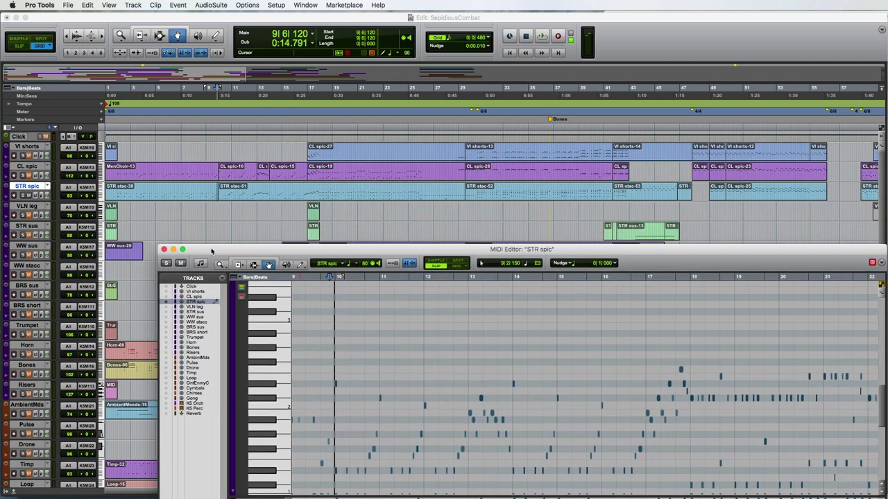
left_click(163, 249)
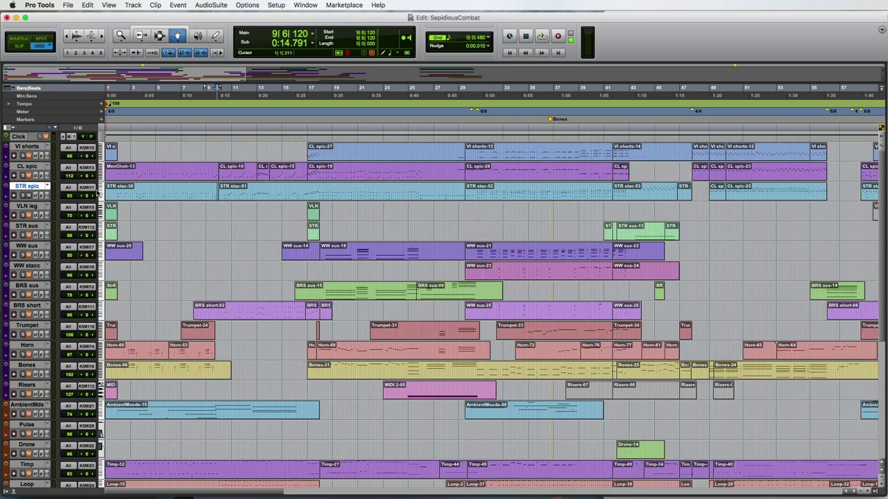
Step: Open the CL spic-10 clip in the MIDI Editor, play its notes from 9|6|000, and close the editor
left_click(26, 167)
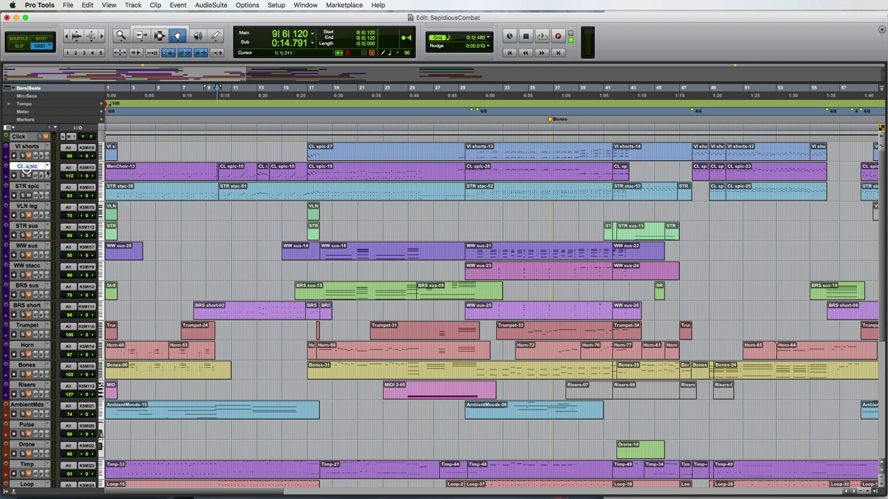
double_click(234, 177)
left_click_drag(454, 247, 404, 135)
scroll(514, 258, "down", 3)
scroll(513, 258, "right", 1)
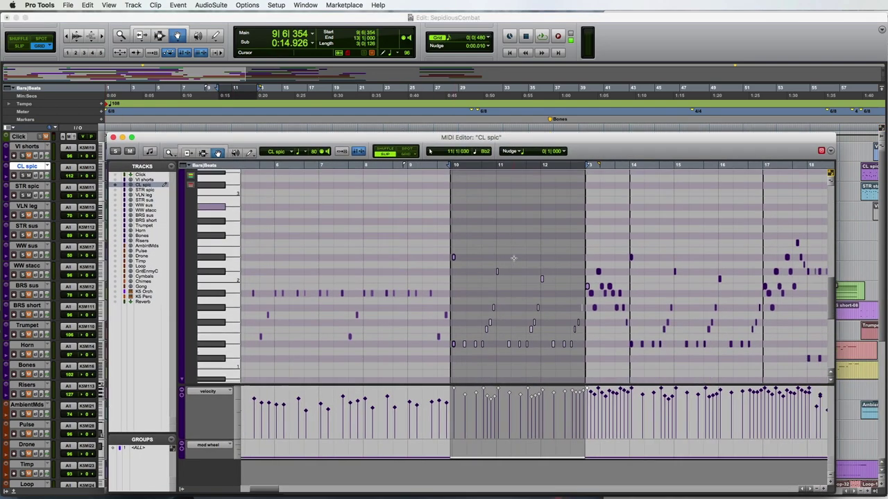
scroll(514, 258, "right", 1)
left_click(439, 167)
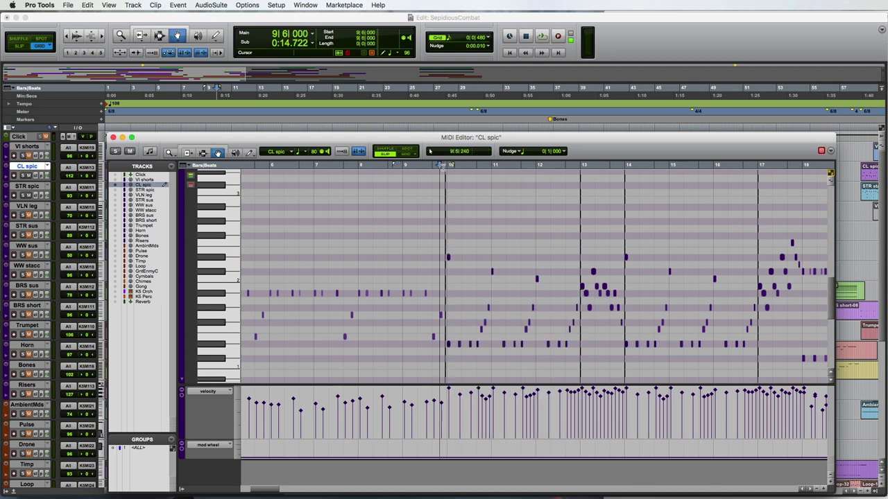
key("space")
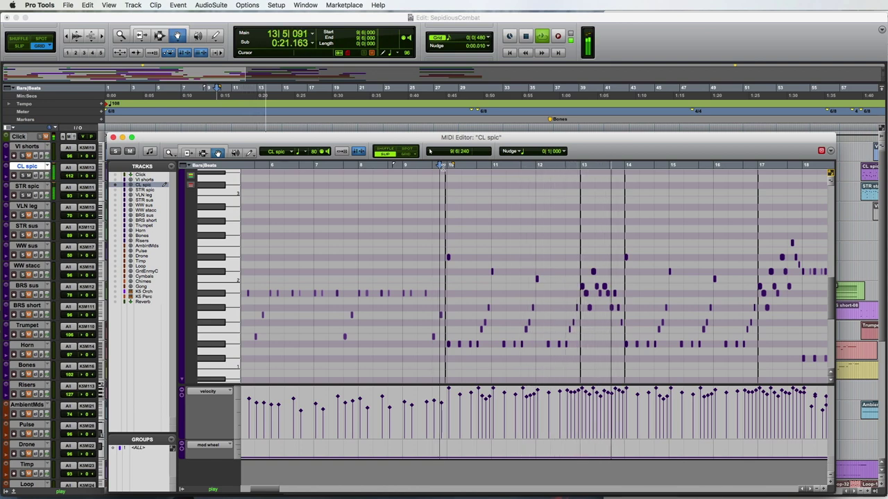
key("space")
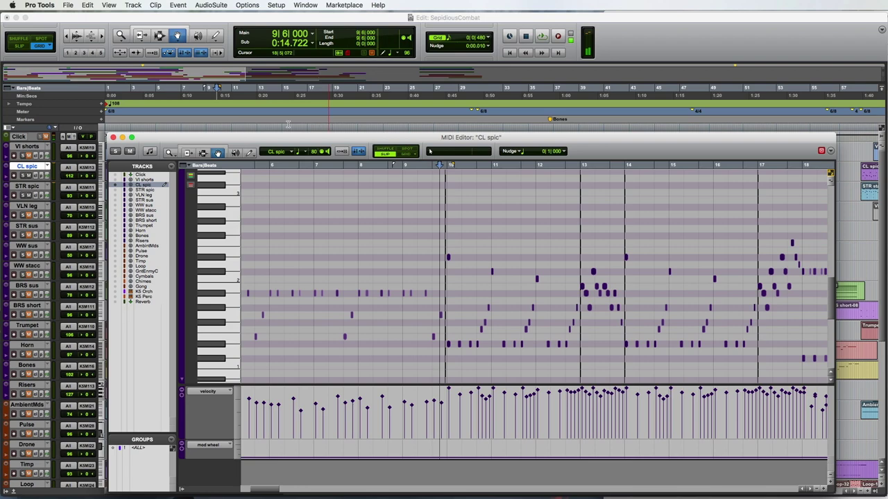
left_click(122, 138)
Step: Play the session from bar 17 and stop playback
left_click(307, 125)
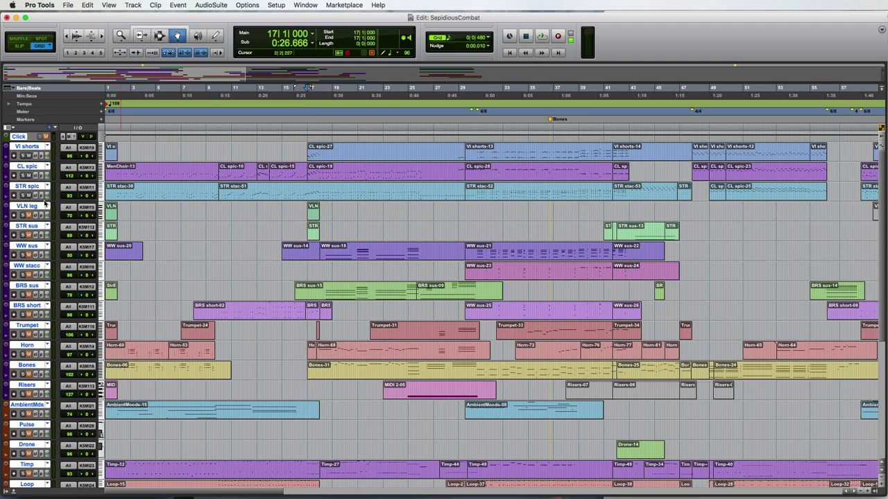
key("space")
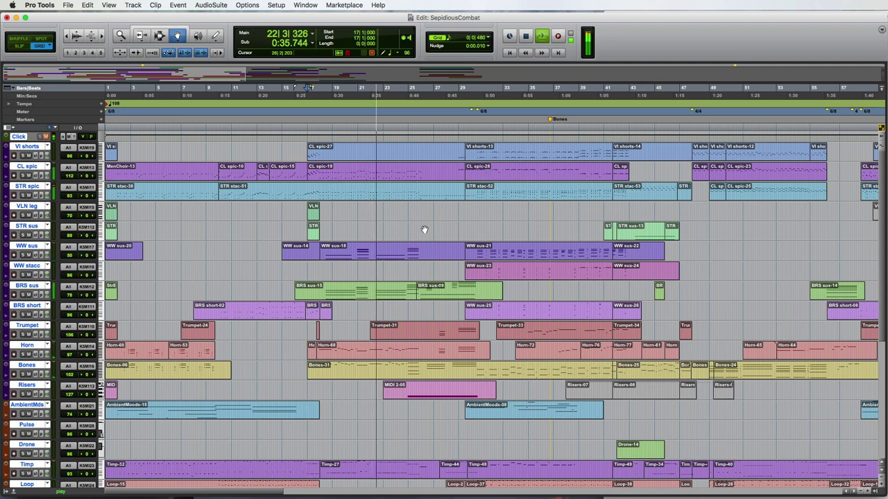
key("space")
Step: Select the CL spic-19, BRS sus-15, Horn-68 and Bones-31 clips in turn, extend the selection to the Horn track, and reset the cursor to bar 17
left_click(336, 178)
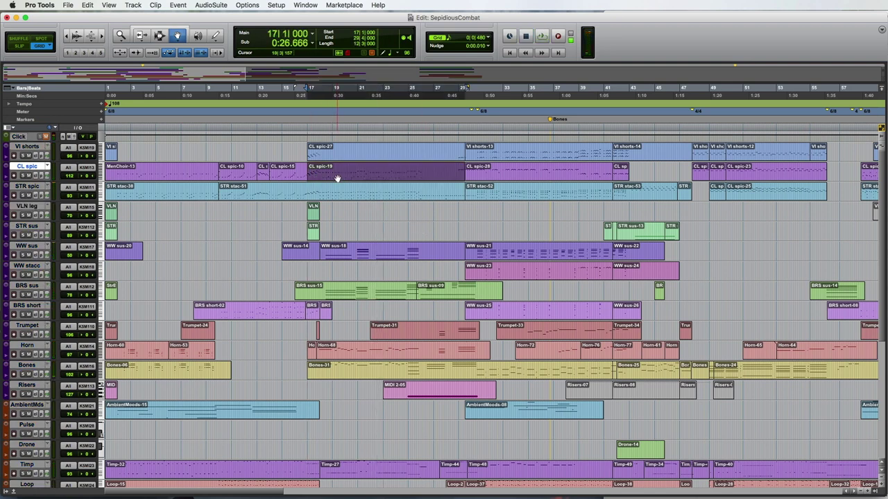
left_click(325, 290)
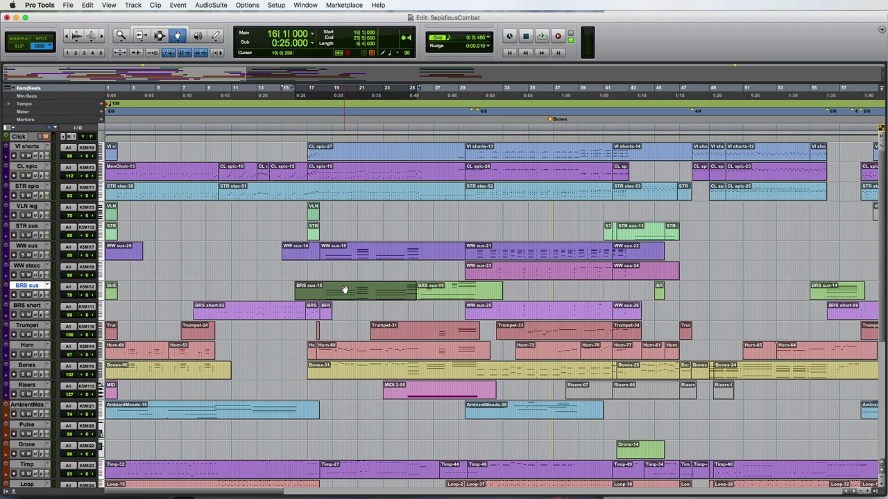
left_click(333, 355)
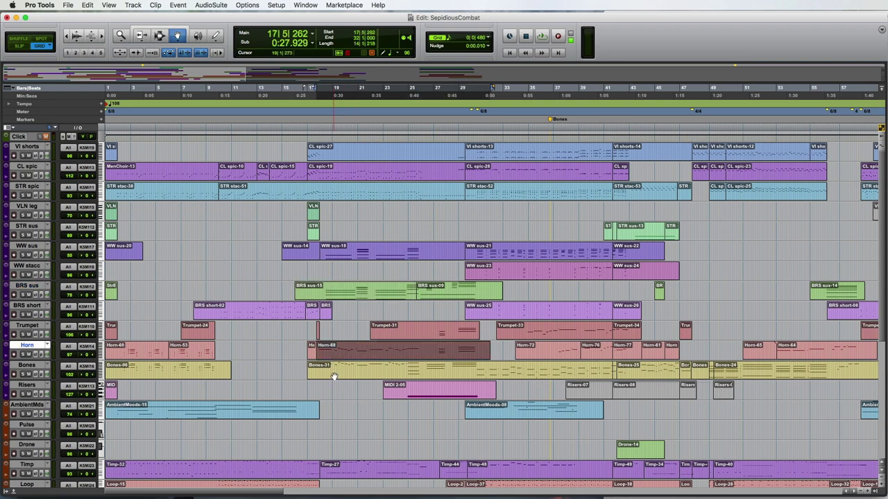
left_click(333, 371)
left_click(345, 347, "shift")
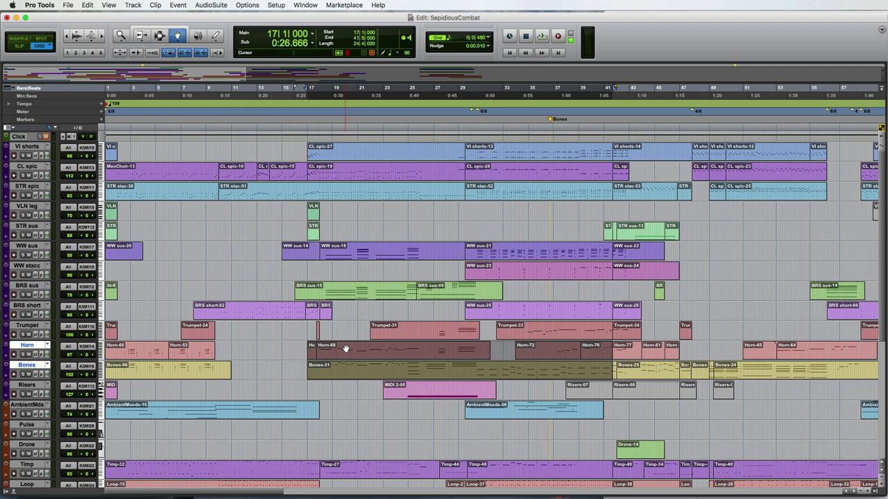
left_click(308, 129)
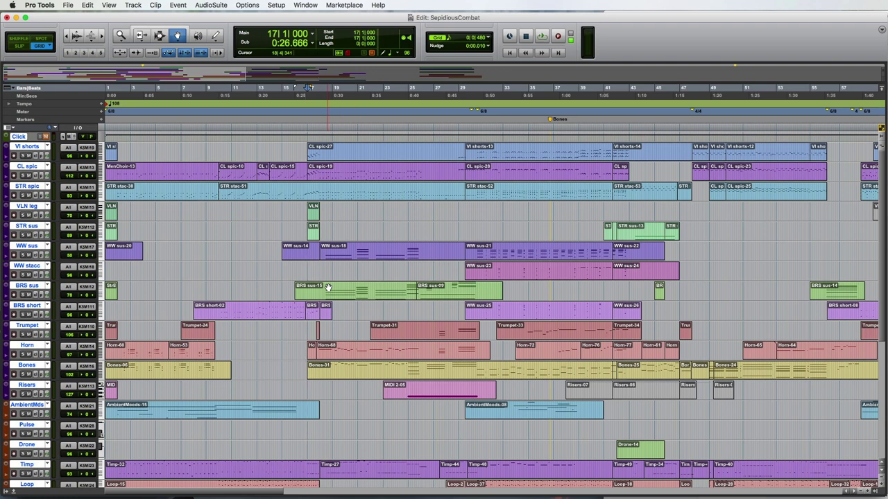
Step: Play the full arrangement from bar 17 and stop playback
key("space")
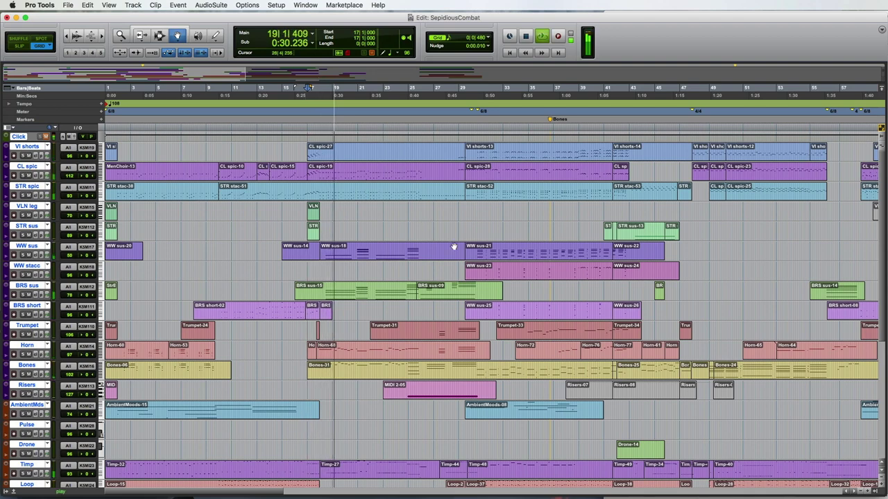
key("space")
Step: Open the Timp-27 clip in the MIDI Editor, play the session from bar 18, and close the editor
scroll(330, 426, "down", 6)
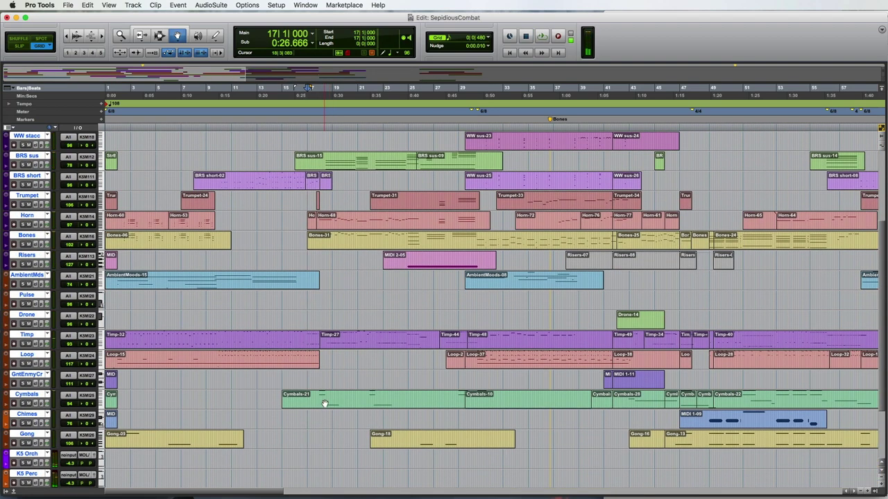
left_click(330, 344)
double_click(330, 343)
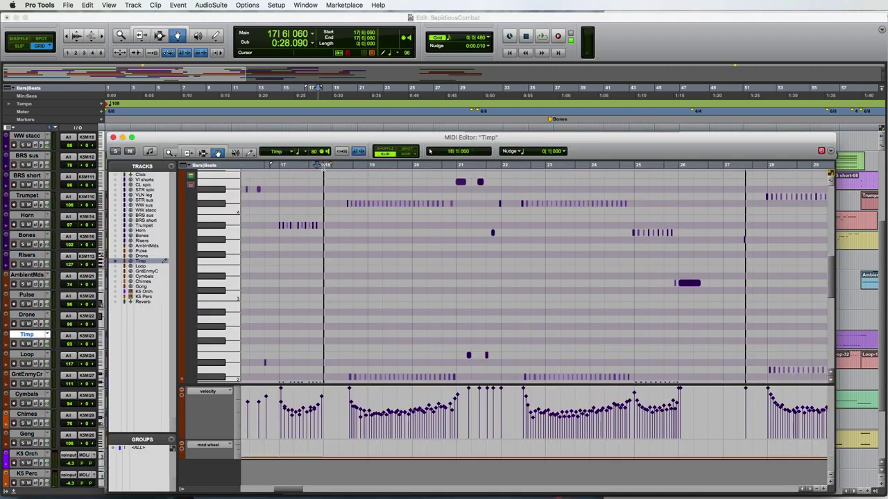
key("space")
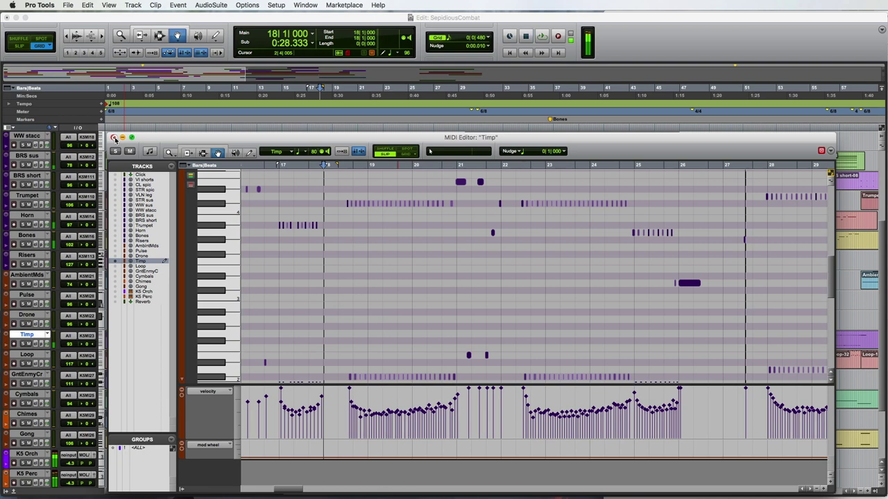
left_click(114, 137)
key("space")
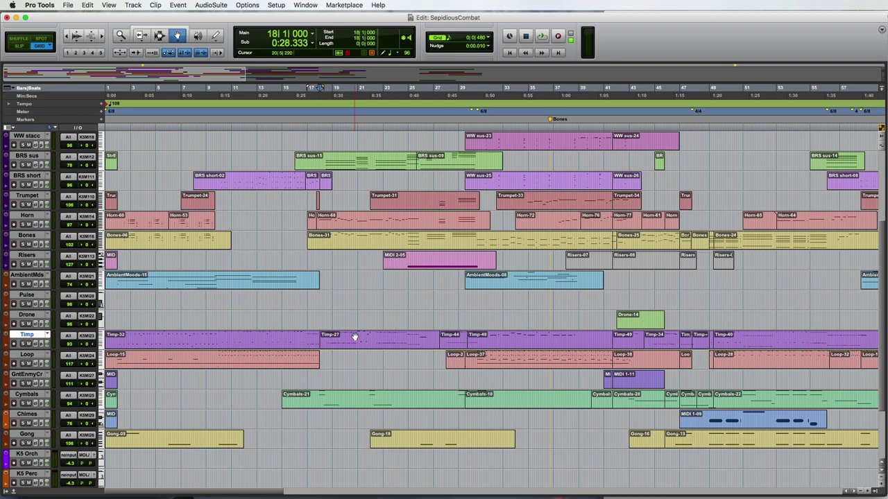
Step: Open the Horn-68 clip in the MIDI Editor and examine its melody against the WW sus, BRS sus and Bones notes
scroll(430, 270, "up", 5)
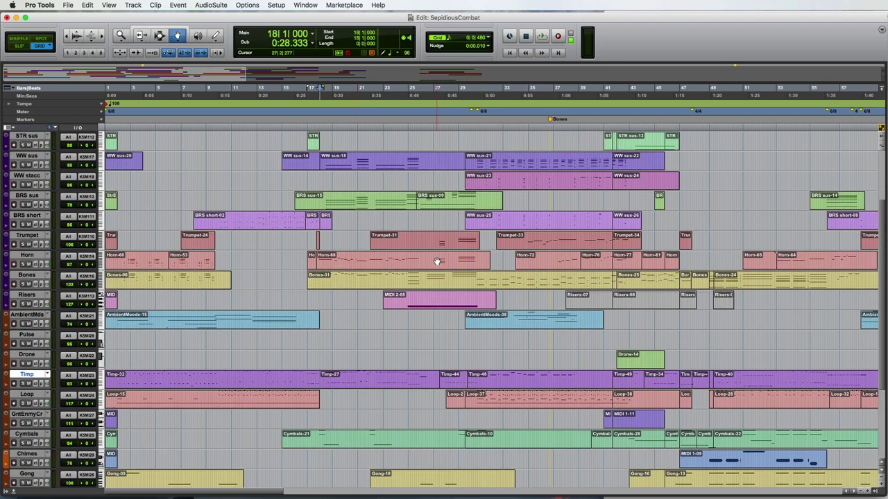
double_click(436, 257)
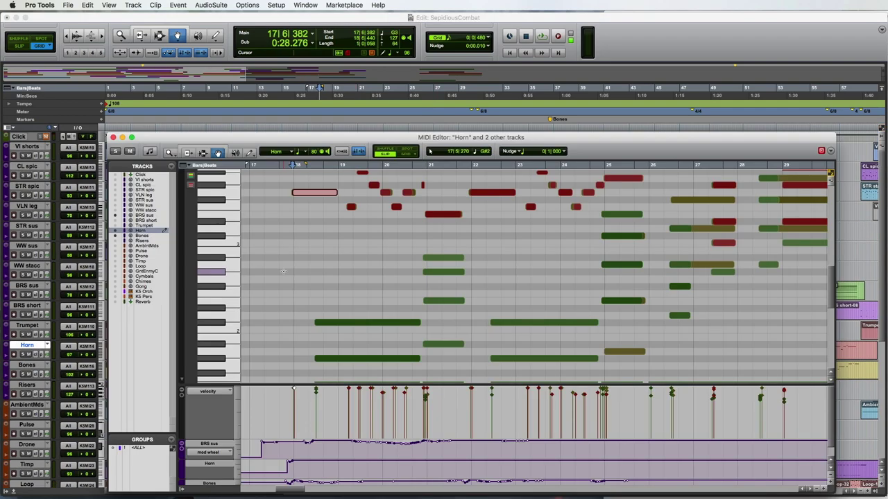
left_click(283, 271)
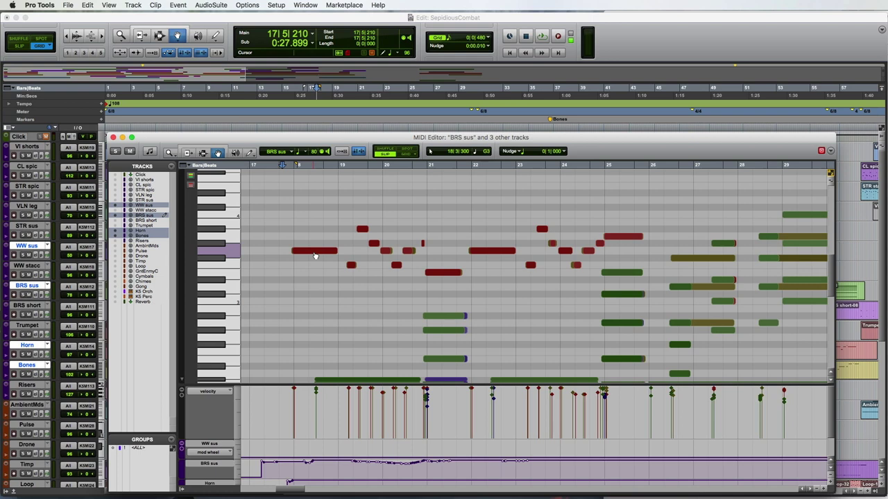
scroll(316, 277, "down", 6)
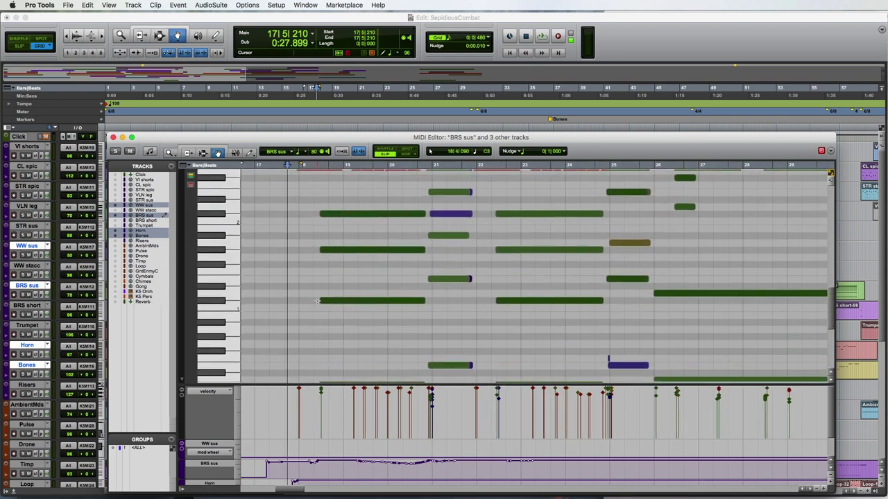
scroll(317, 300, "up", 3)
scroll(317, 301, "up", 5)
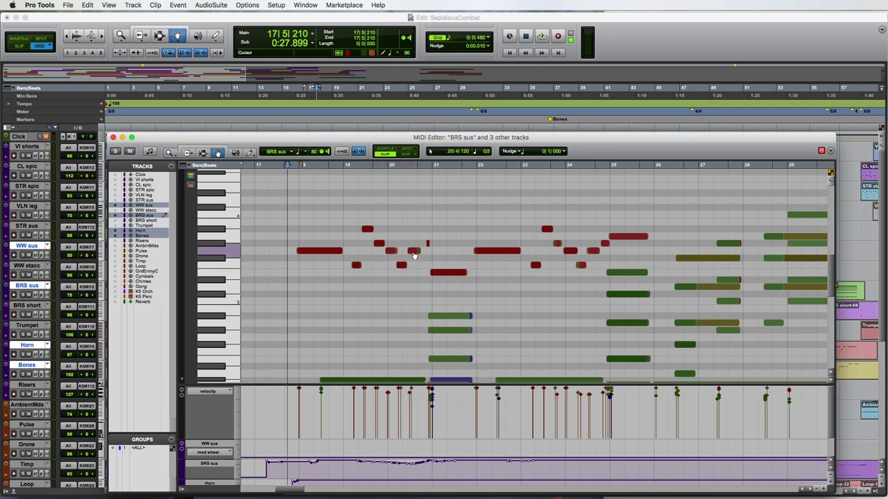
Step: Audition the Horn notes F3 in bar 19 and E3 near bar 21, and play the passage from 17|5|390
left_click(356, 265)
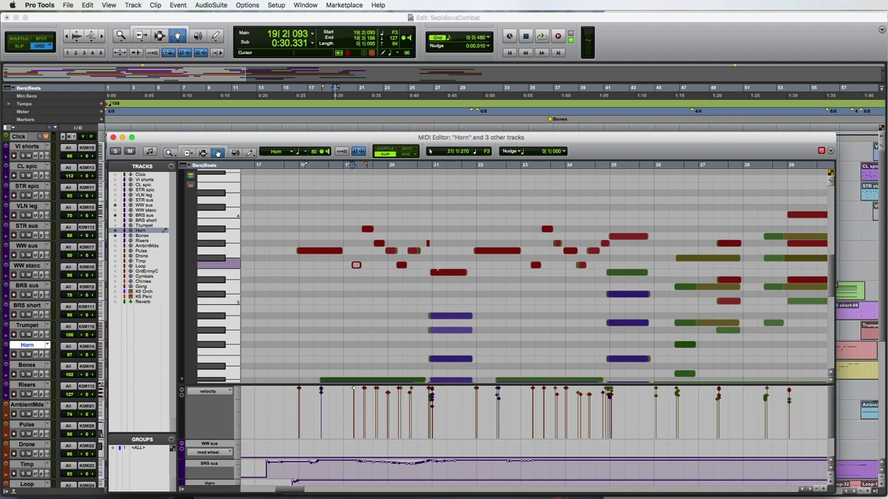
left_click(444, 275)
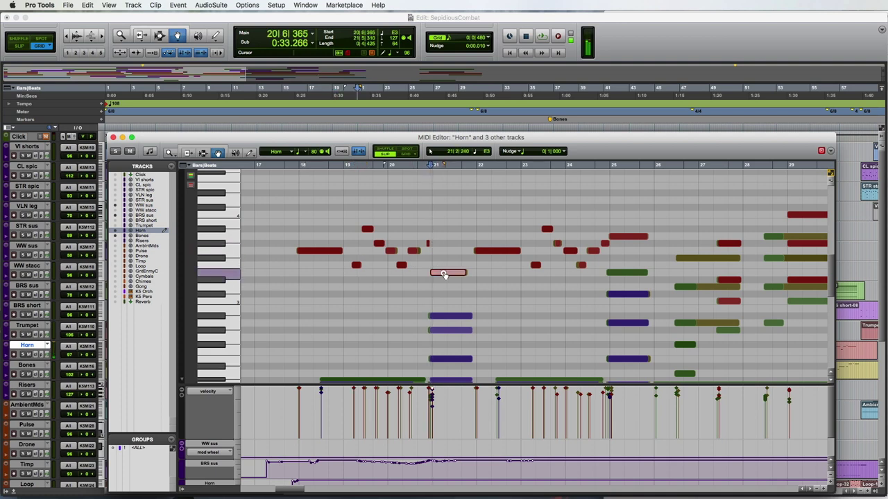
left_click(290, 169)
key("space")
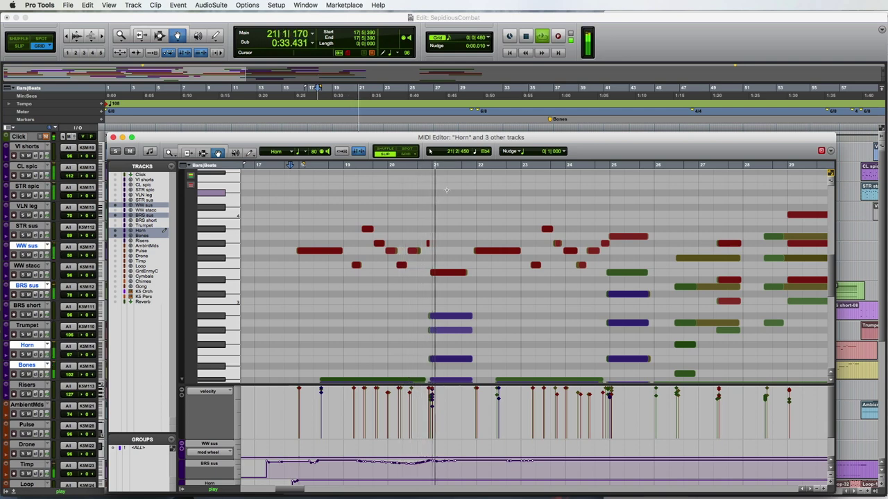
key("space")
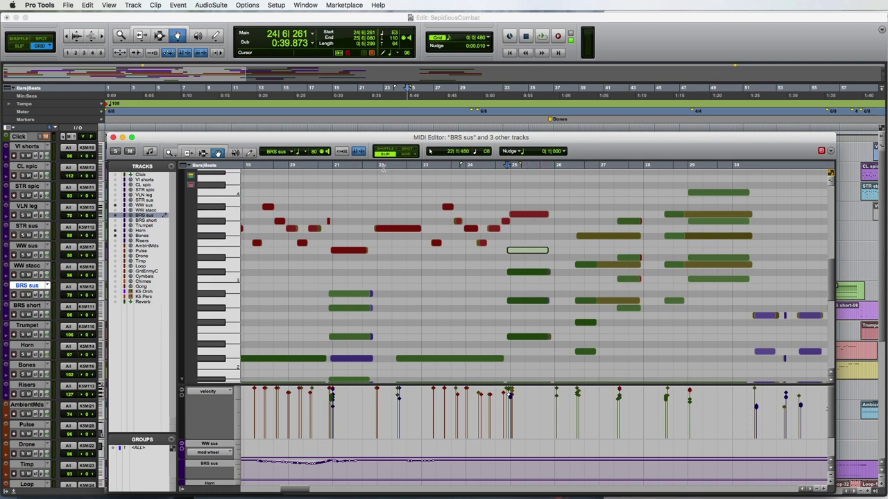
Step: Play the brass and woodwind passage in the MIDI Editor from 21|6|360 and stop playback
left_click(377, 164)
key("space")
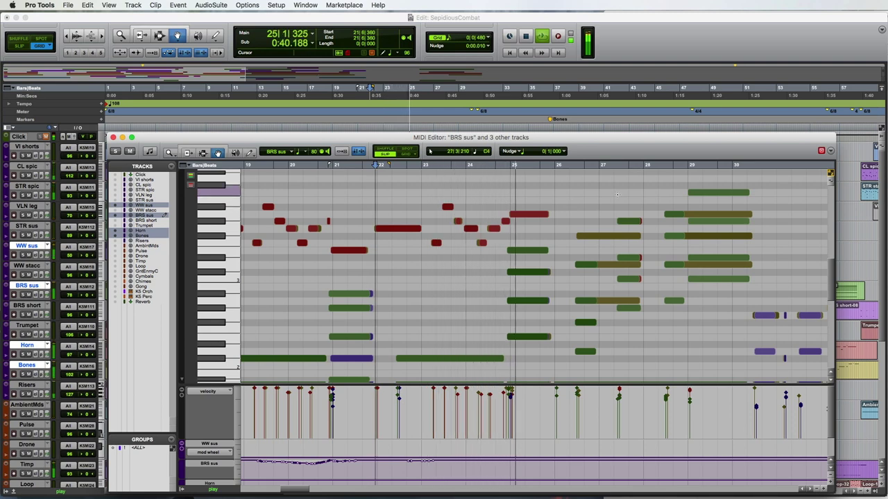
key("space")
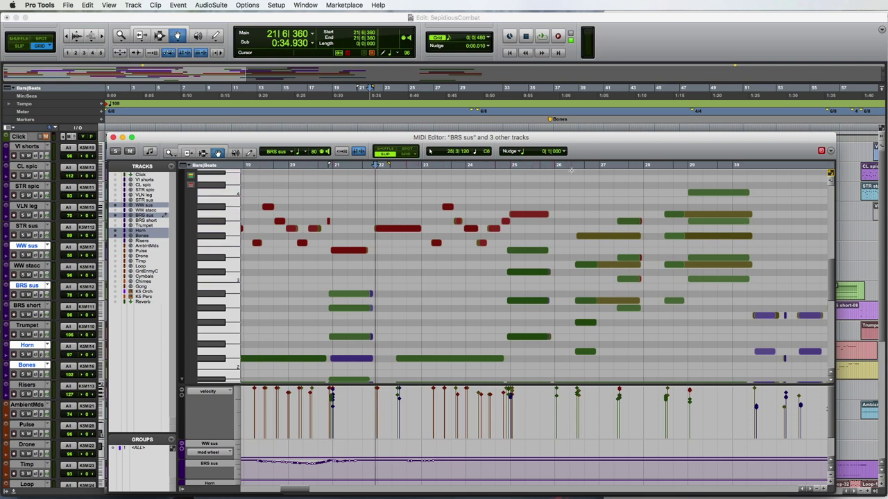
Step: Play the combined notes in the MIDI Editor from 25|6|450 and close the editor
left_click(554, 166)
scroll(362, 191, "right", 5)
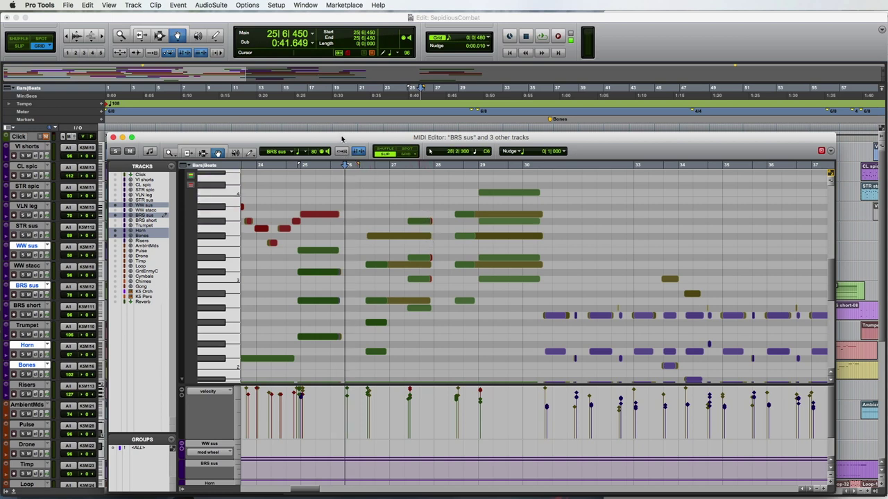
key("space")
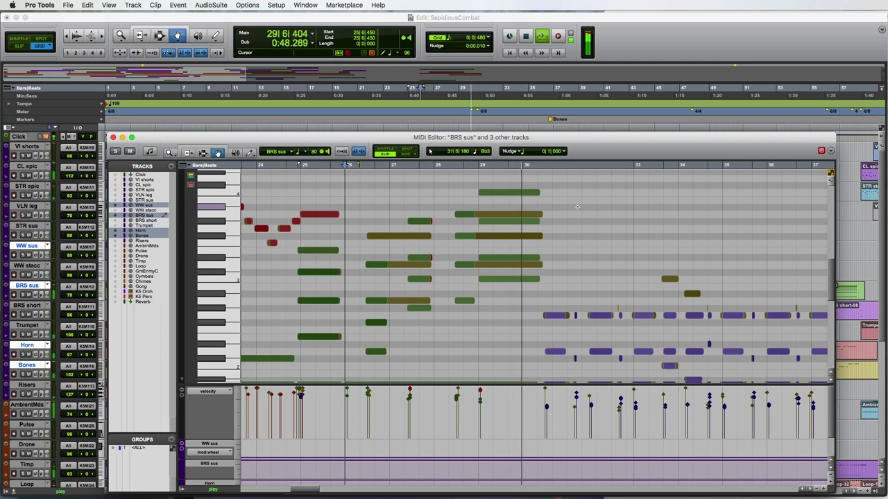
key("space")
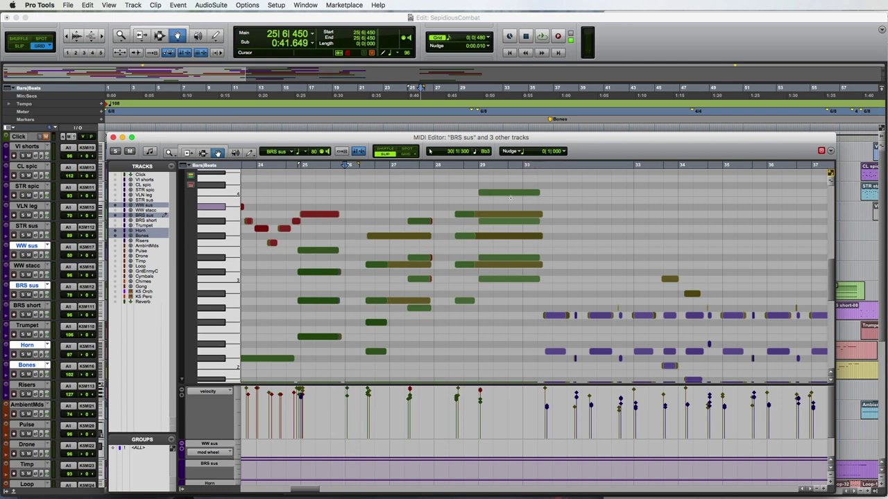
left_click(113, 137)
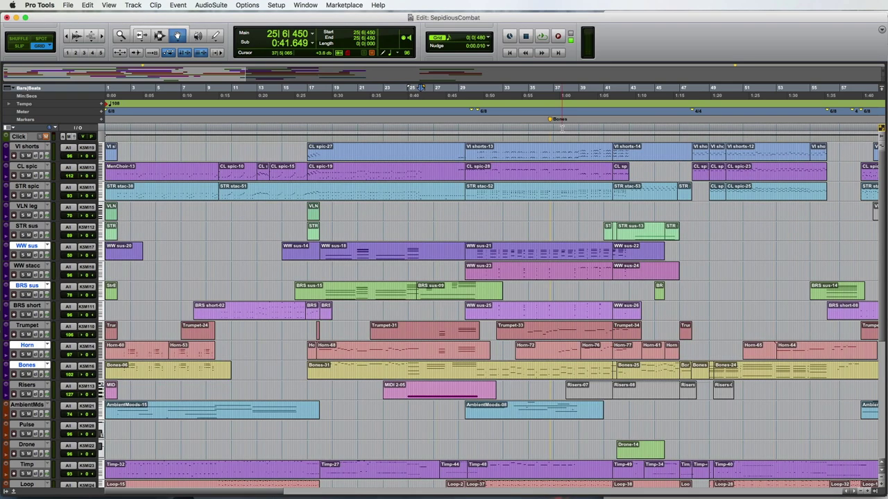
Step: Zoom in on the timeline around 29|6|000 and select the 3/8 bar from bar 30 to bar 31
left_click(470, 106)
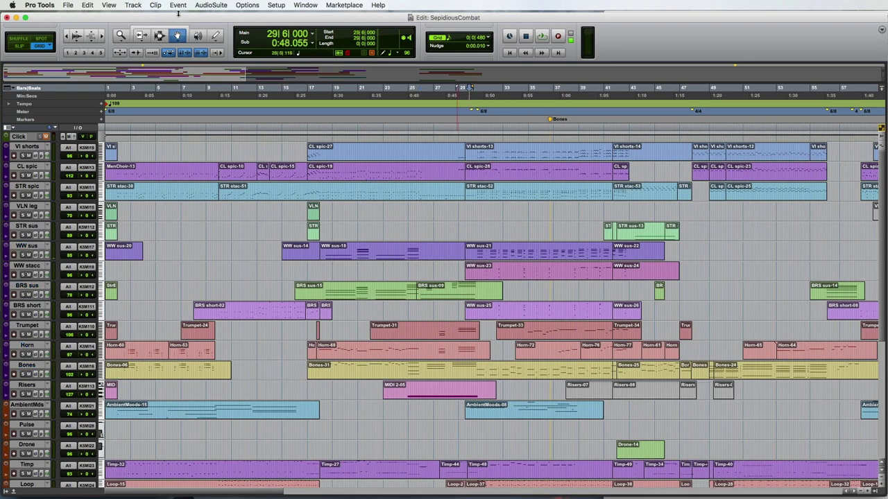
left_click(100, 37)
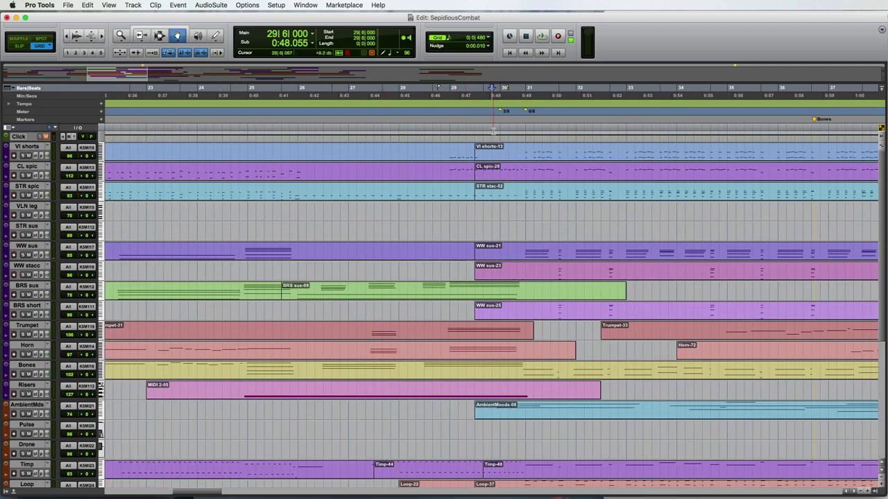
left_click_drag(499, 128, 527, 130)
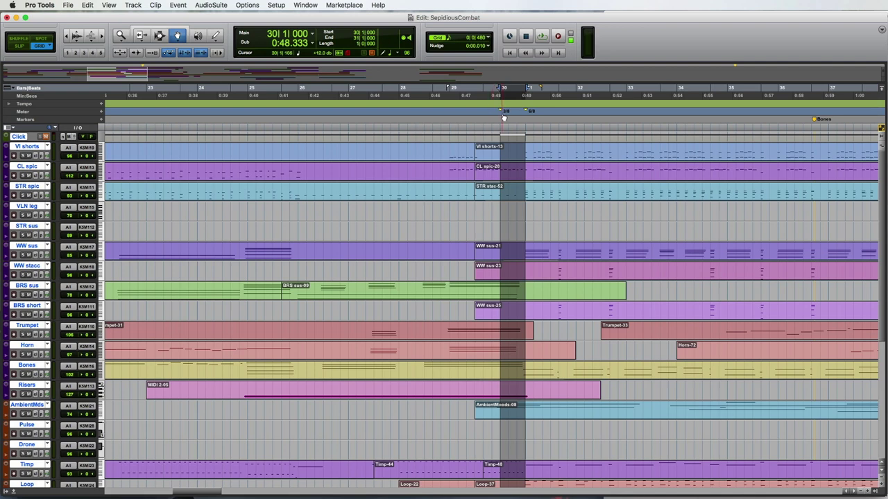
Step: Play the session from bar 26 through the 3/8 meter change and stop playback
left_click(297, 131)
key("space")
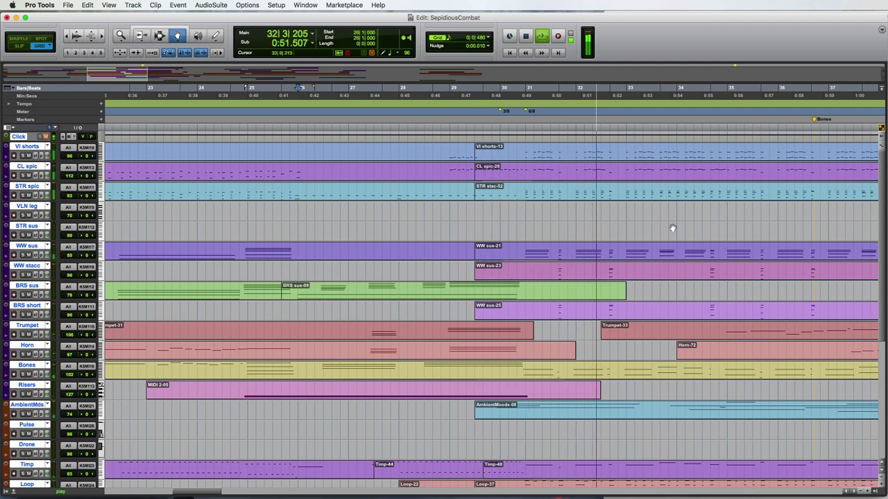
key("space")
Step: Play the session from bar 31, follow the clips on all tracks into bar 43, and stop playback
scroll(672, 227, "right", 5)
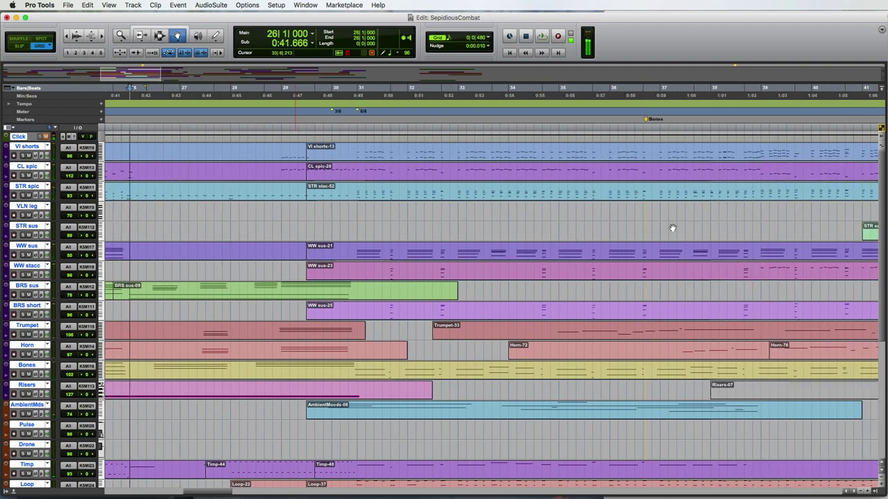
left_click(243, 126)
left_click(270, 128)
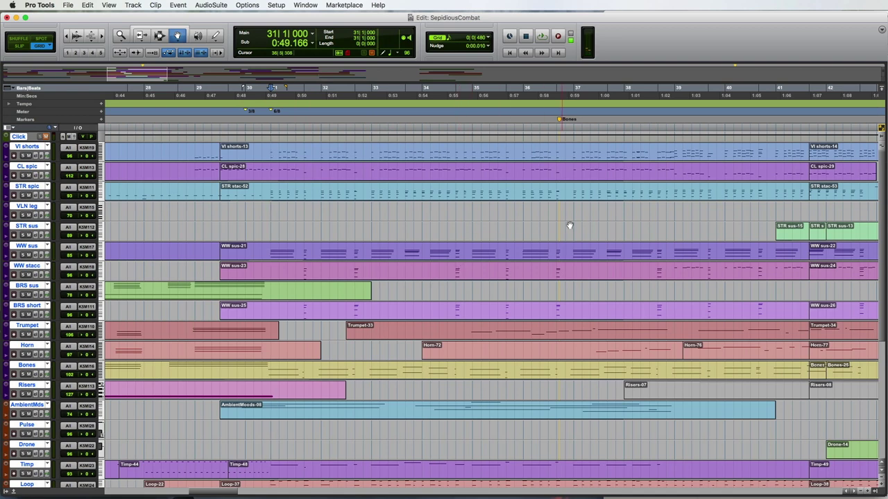
key("space")
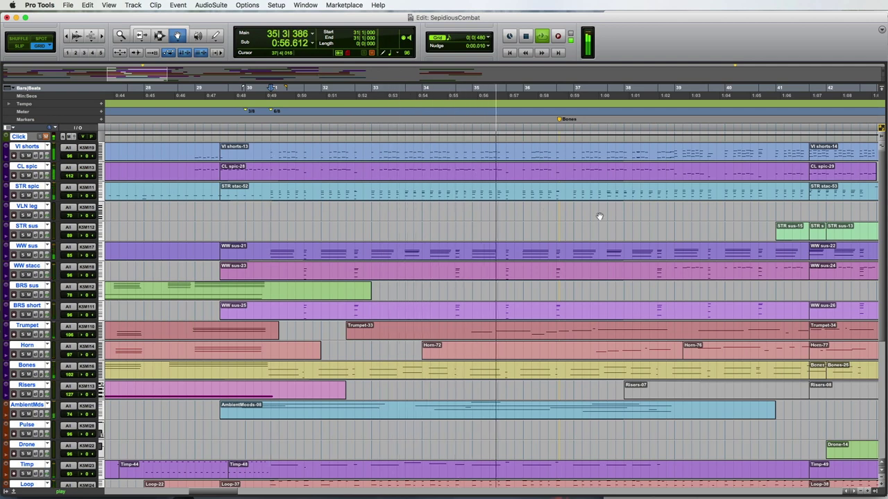
scroll(600, 217, "right", 5)
scroll(600, 216, "left", 3)
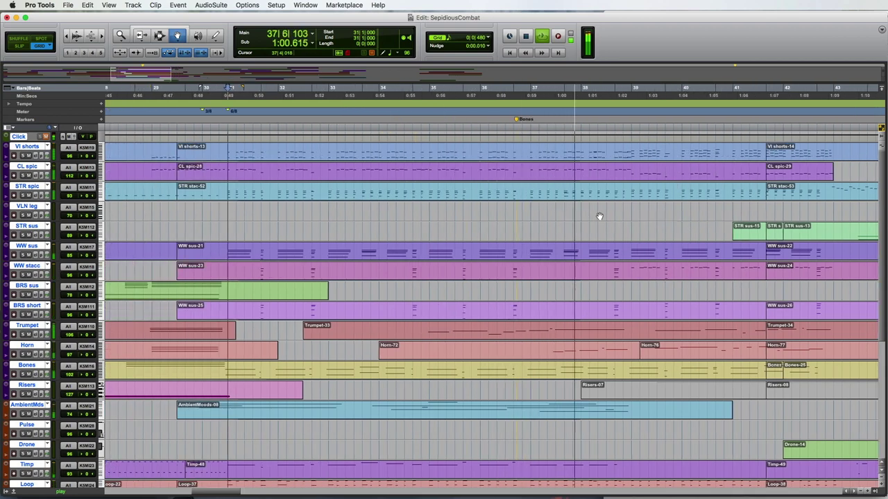
scroll(600, 216, "right", 3)
scroll(599, 216, "down", 1)
scroll(599, 217, "right", 8)
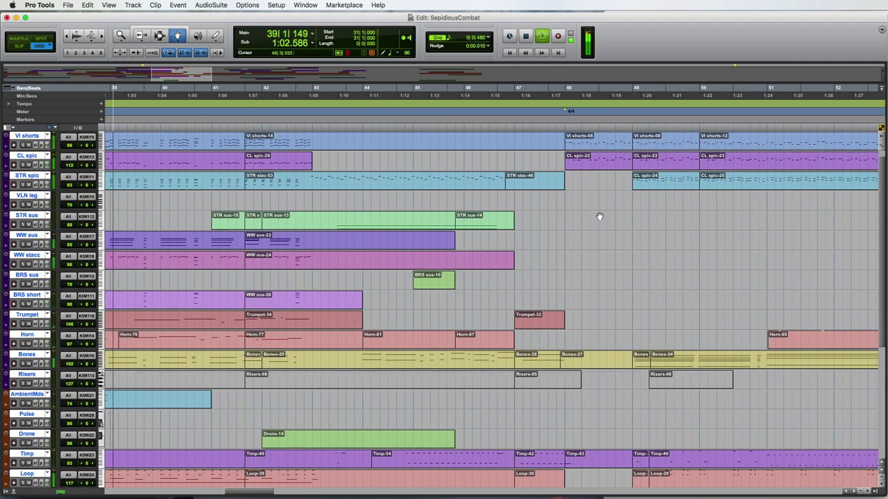
scroll(600, 217, "left", 2)
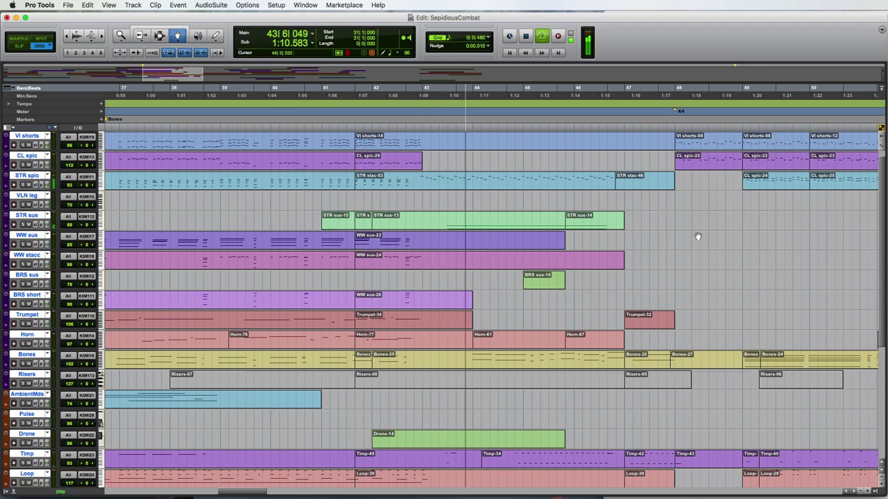
key("space")
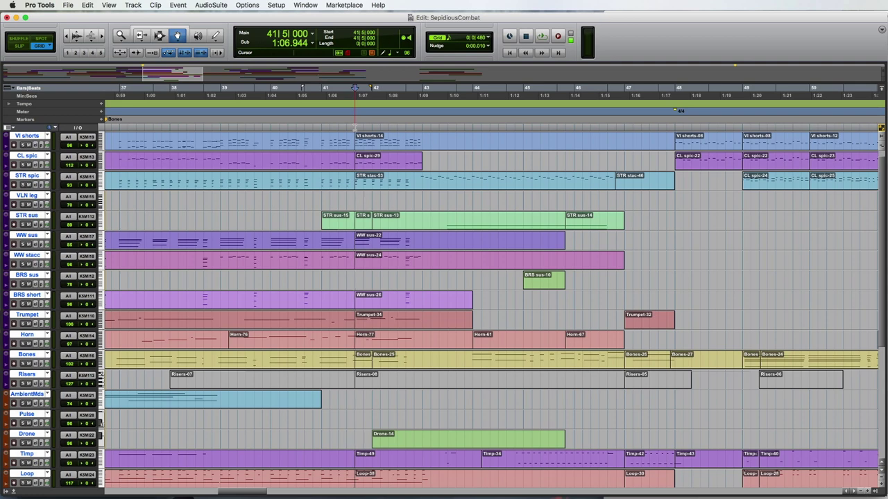
Step: Place the edit cursor at bar 43 and at the 4/4 meter change at bar 48
left_click(422, 126)
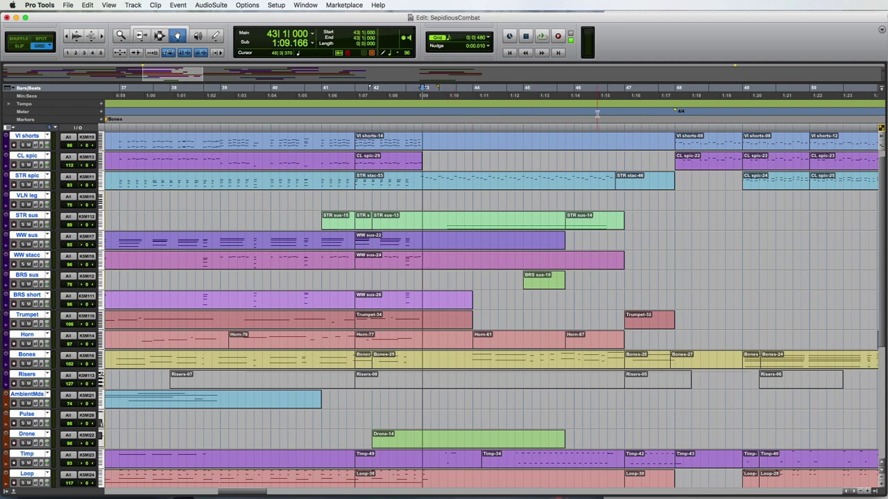
left_click(674, 129)
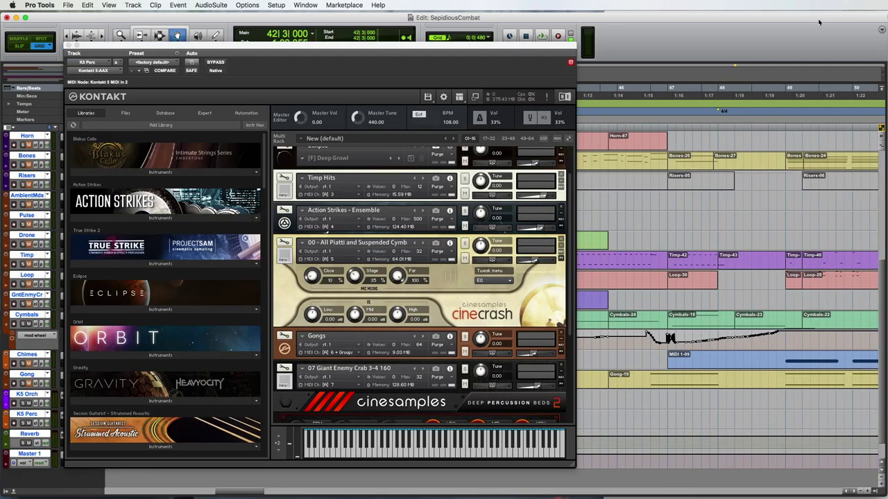
Step: Reposition the K5 Perc Kontakt window to view its percussion instruments, and move it clear of the tracks
left_click_drag(384, 42, 447, 57)
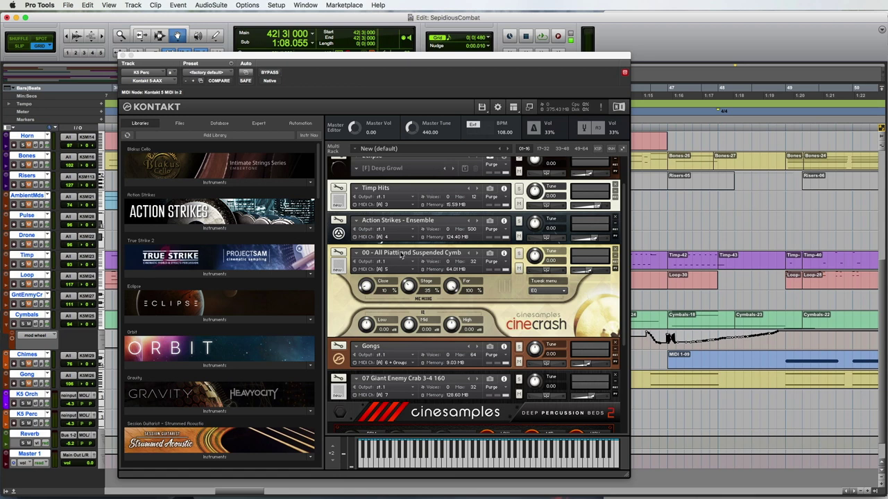
left_click_drag(528, 63, 4, 143)
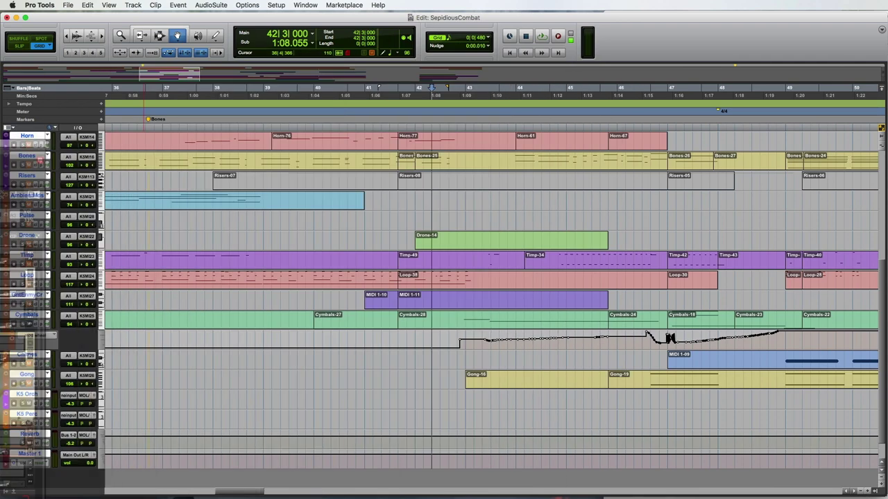
Step: Place the edit cursor in bar 43, then disarm the Cymbals track and hide its mod wheel lane
left_click(496, 129)
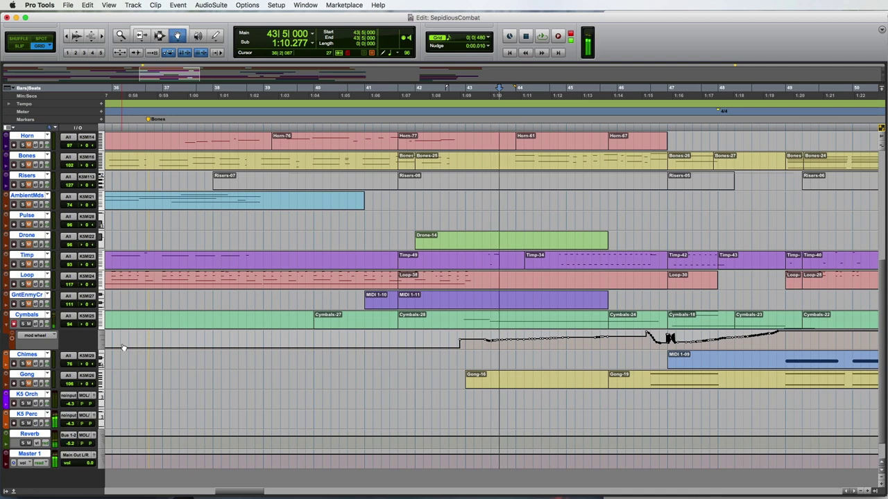
left_click(12, 326)
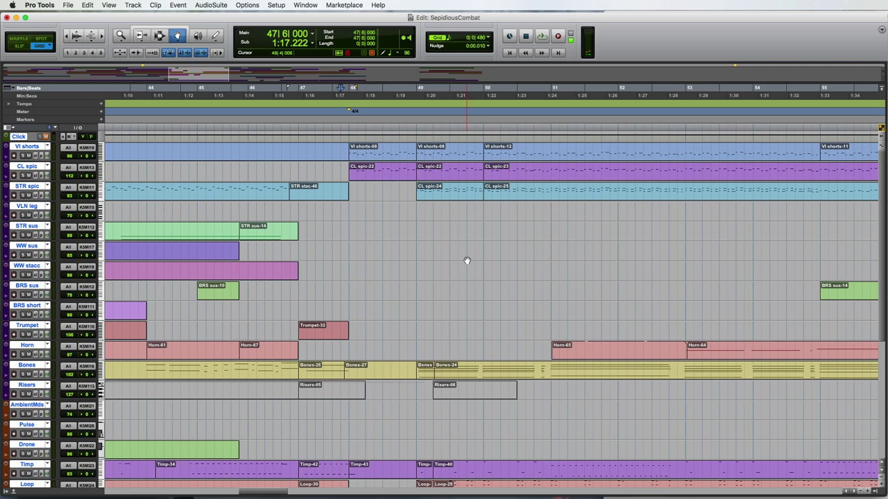
Step: Play the session from the end of bar 47 into bar 52, follow the clips across all tracks, and stop playback
key("space")
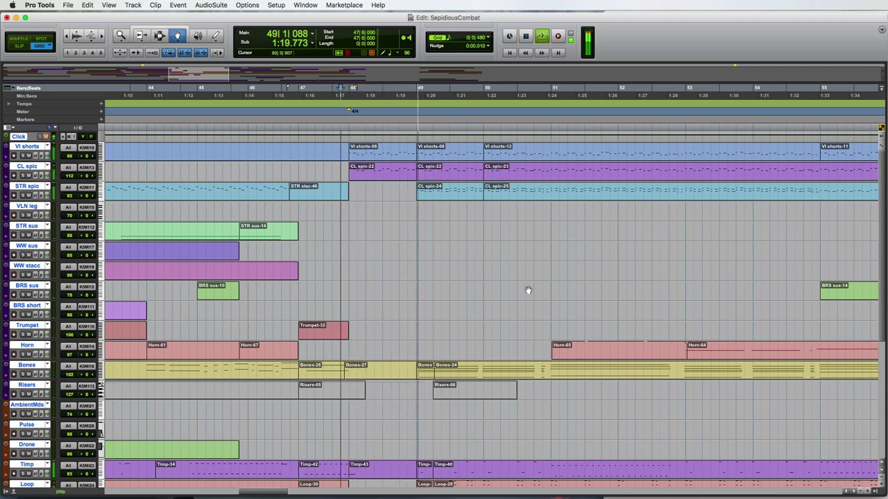
scroll(626, 272, "down", 3)
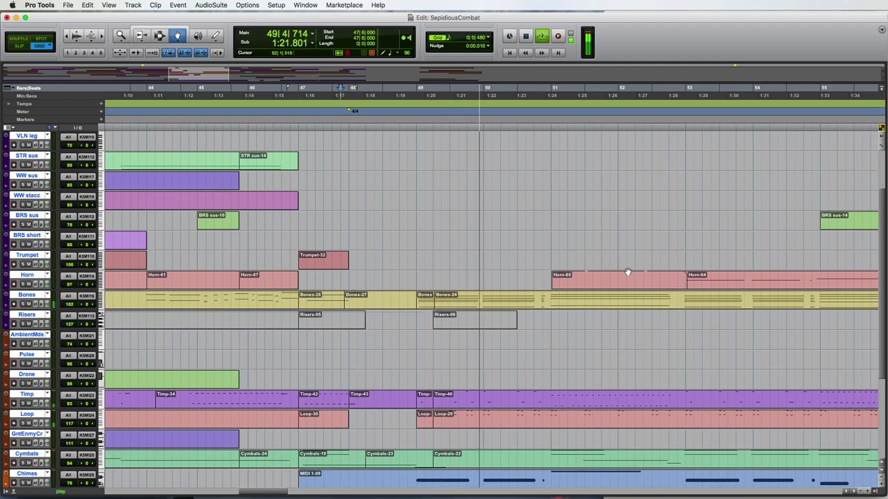
scroll(627, 272, "down", 5)
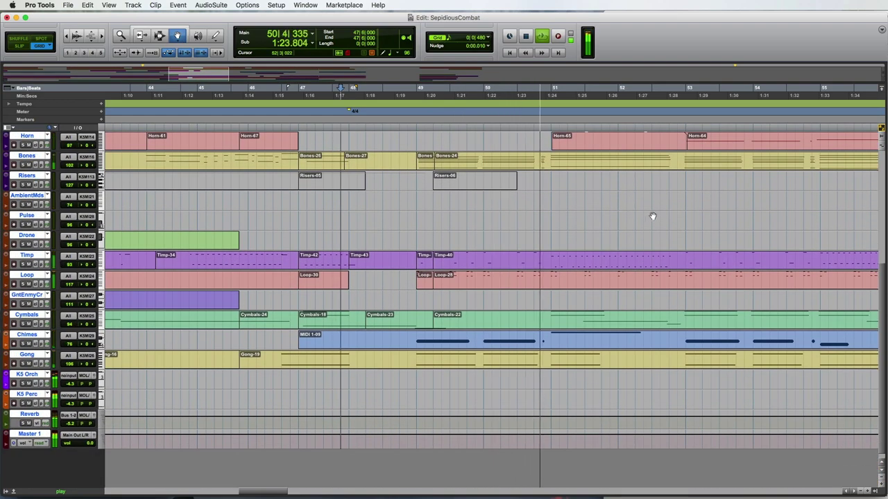
scroll(652, 216, "right", 5)
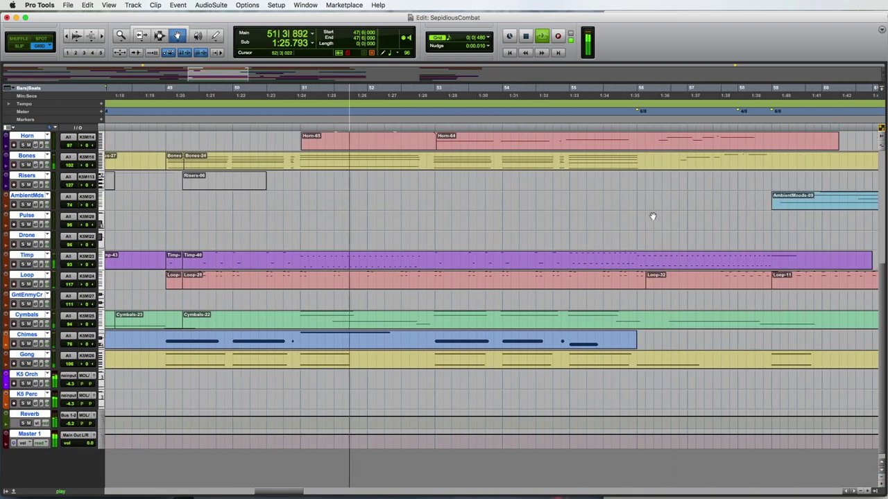
scroll(652, 216, "up", 8)
scroll(652, 216, "right", 2)
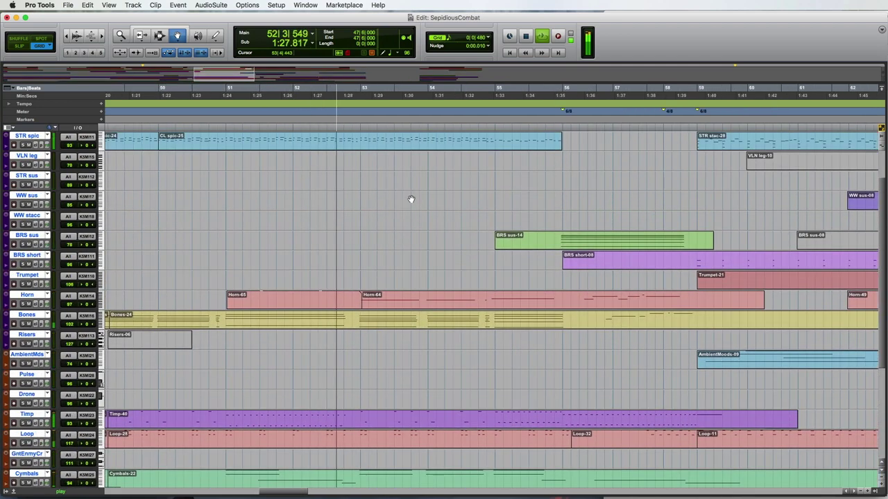
key("space")
Step: View the Bones notes from bar 49 in the MIDI Editor, move its window off the tracks, and select the short Bones clip at bar 49
key("ctrl+equal")
left_click_drag(172, 140, 177, 124)
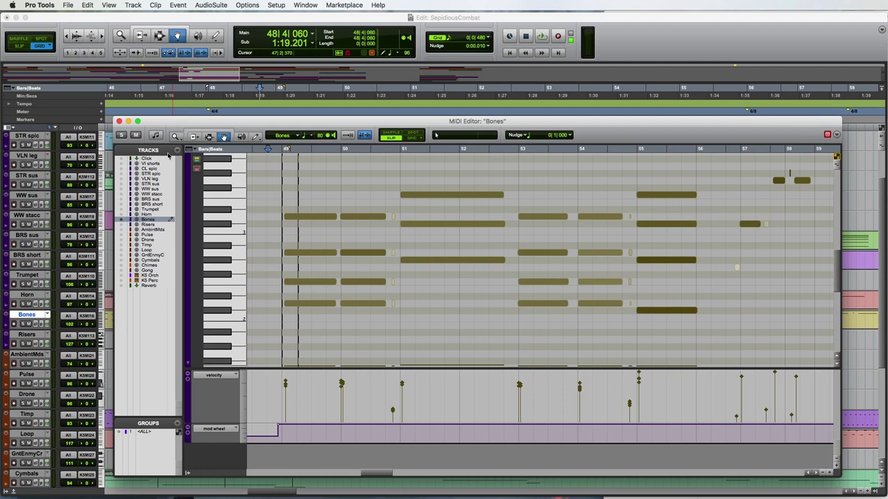
left_click_drag(185, 123, 472, 61)
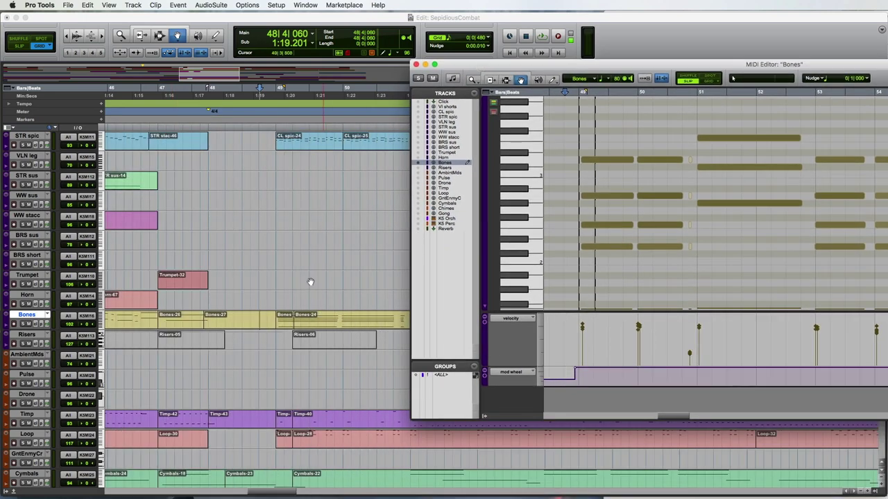
right_click(290, 323)
left_click(306, 251)
Step: Select the Cymbals-22 clip and the short Bones clip at bar 49, then briefly view the Bones notes in the MIDI Editor
scroll(331, 246, "down", 5)
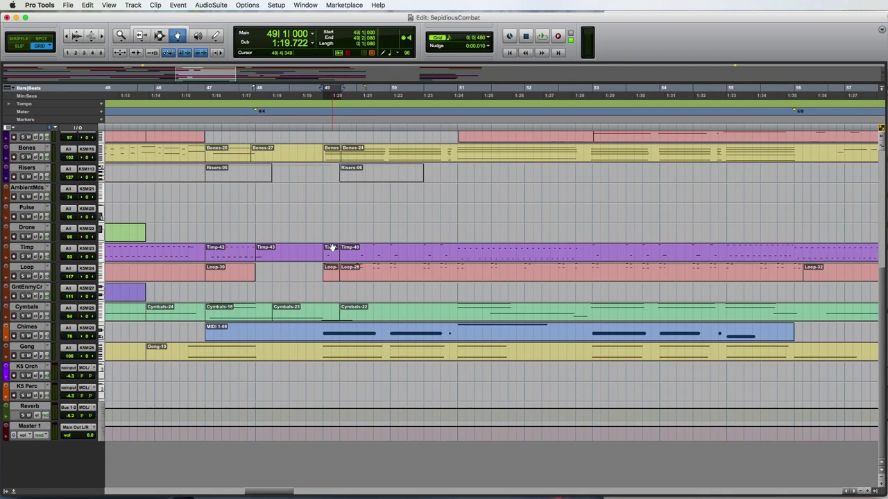
left_click(430, 314)
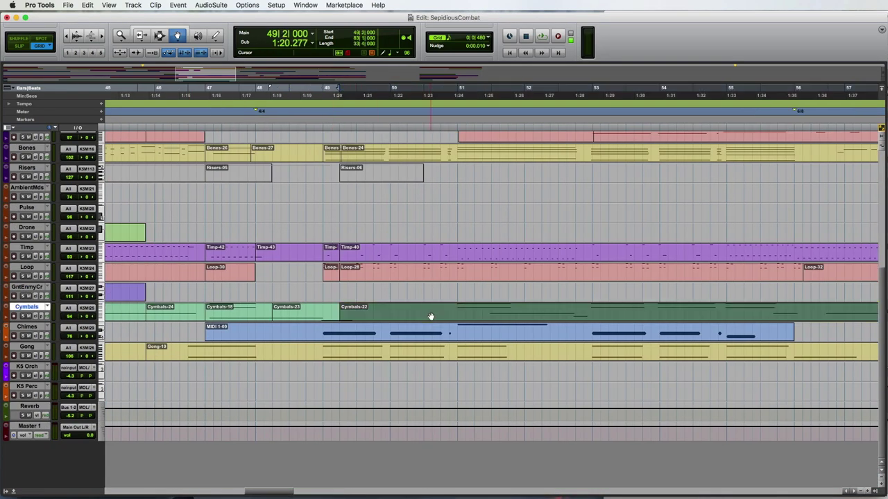
left_click(335, 155)
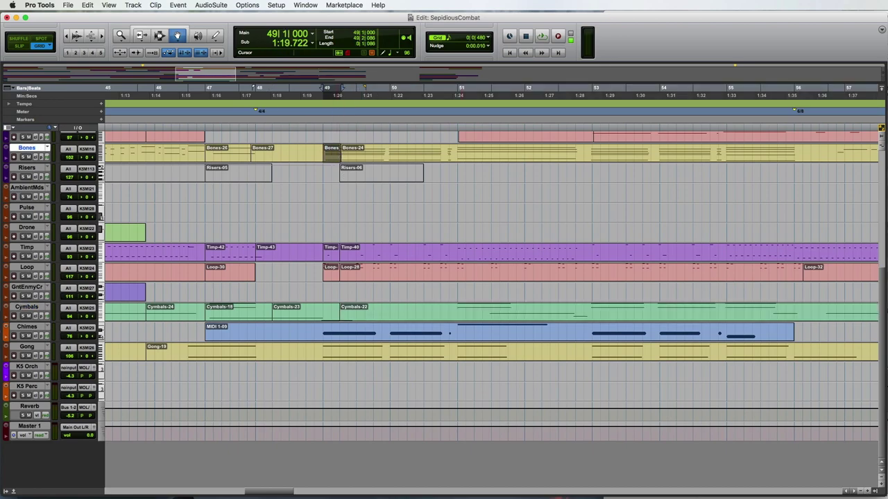
key("ctrl+equal")
left_click_drag(611, 64, 737, 43)
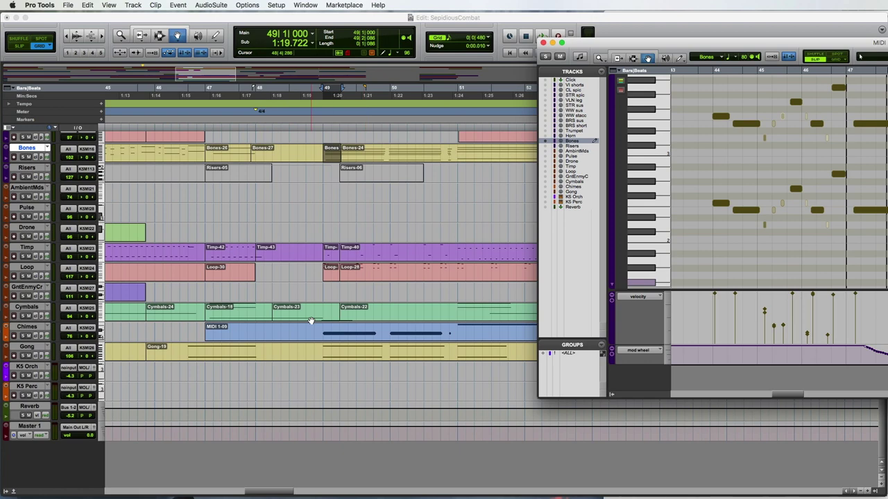
key("ctrl+equal")
Step: Play the session from bar 49 into bar 55 and stop playback
key("space")
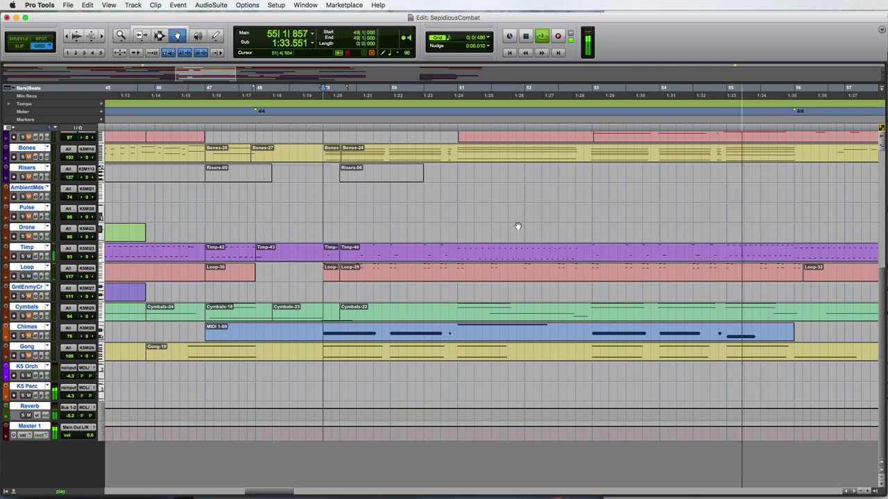
key("space")
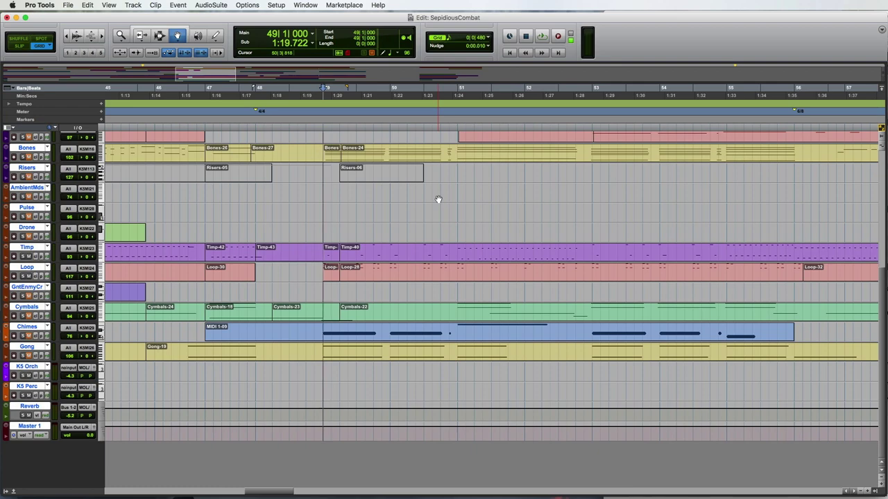
Step: Open the Bones track in the MIDI Editor, examine its notes from bar 47 onward, and place the cursor just before bar 49
scroll(261, 211, "up", 5)
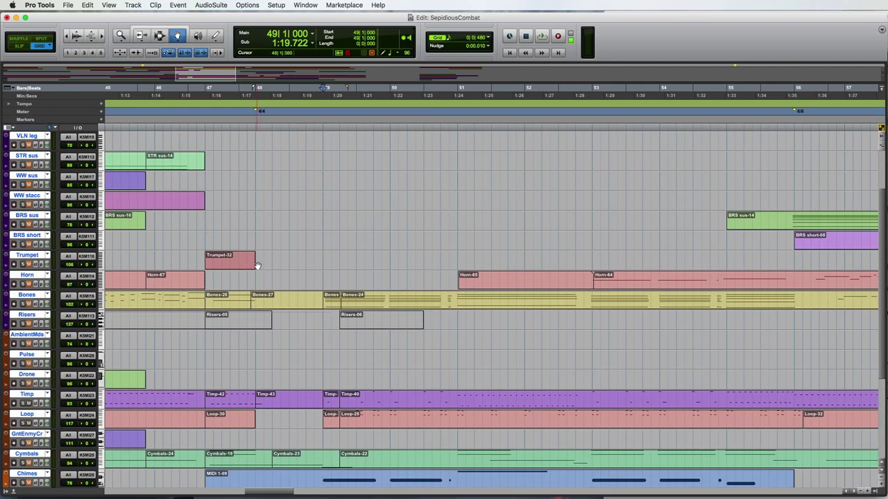
left_click(27, 298)
key("ctrl+equal")
left_click_drag(659, 38, 477, 36)
double_click(477, 36)
scroll(791, 123, "right", 5)
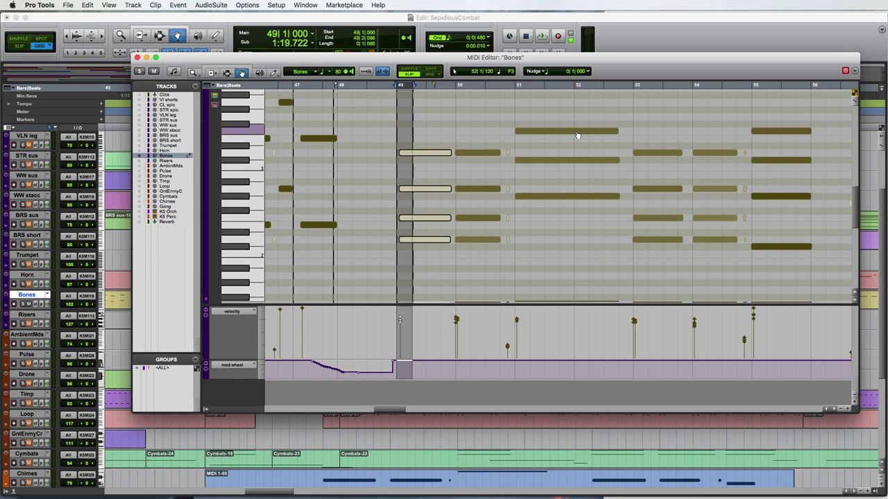
left_click(280, 87)
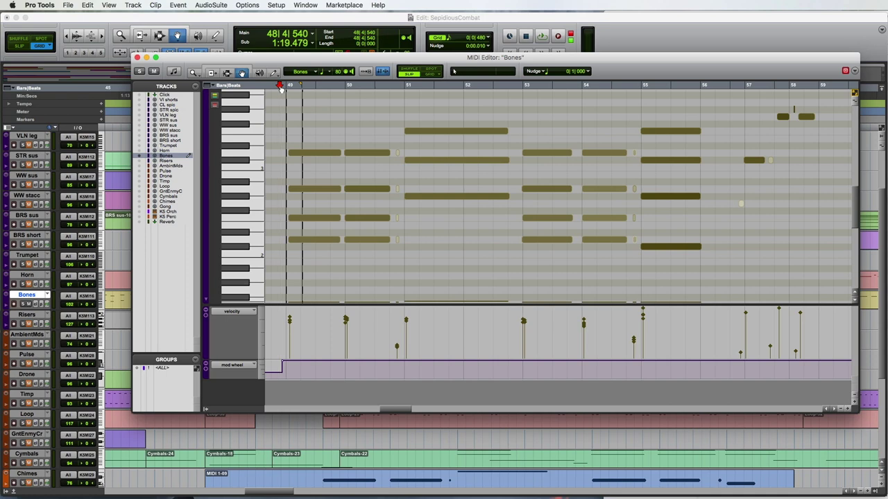
Step: Play the session from the end of bar 55 through the meter changes into bar 60 and stop playback
scroll(375, 193, "down", 3)
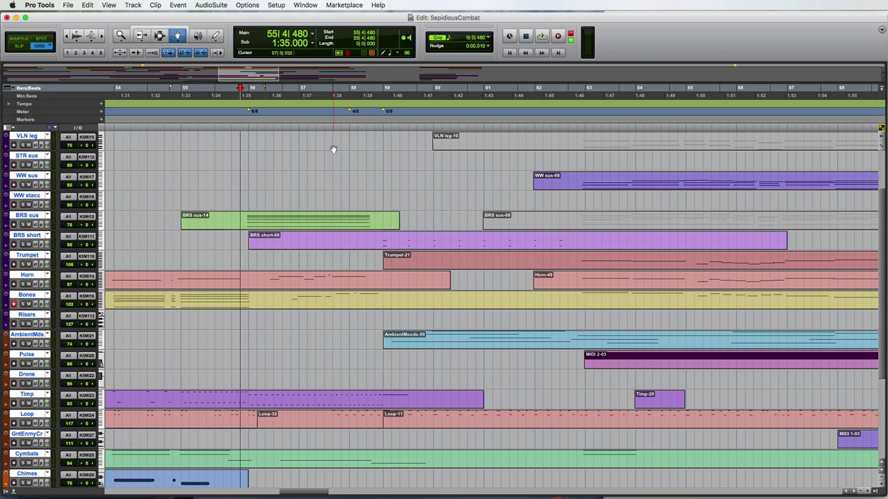
key("space")
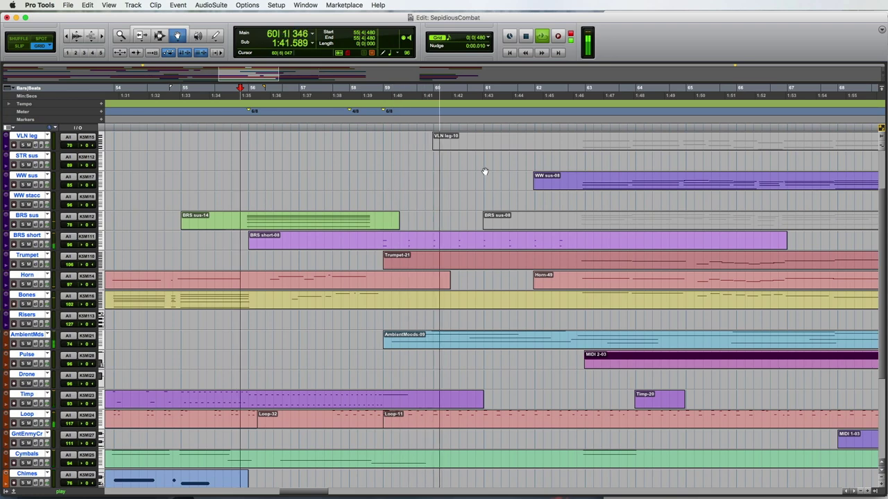
key("space")
Step: Place the edit cursor at the 4/8 meter change at bar 58 and at the 6/8 change at bar 59
left_click(182, 127)
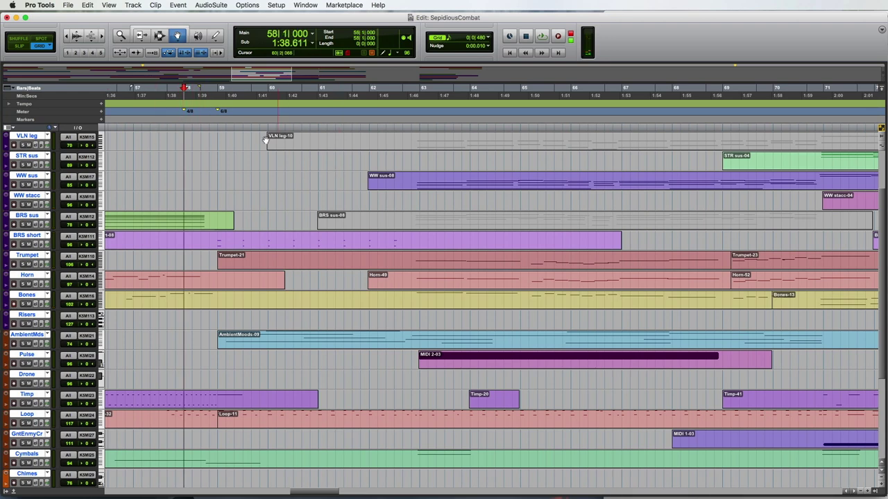
left_click(220, 127)
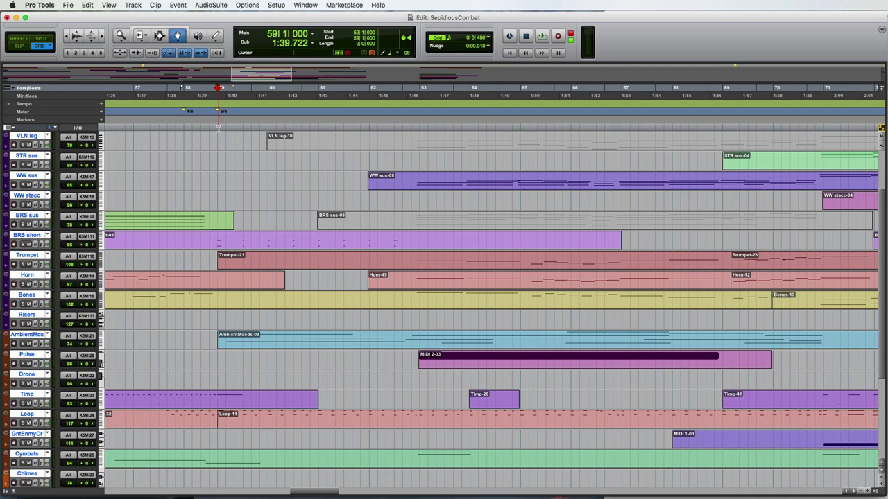
Step: Play the session from bar 59 past bar 75, follow the string, woodwind and brass clips, and stop playback
key("space")
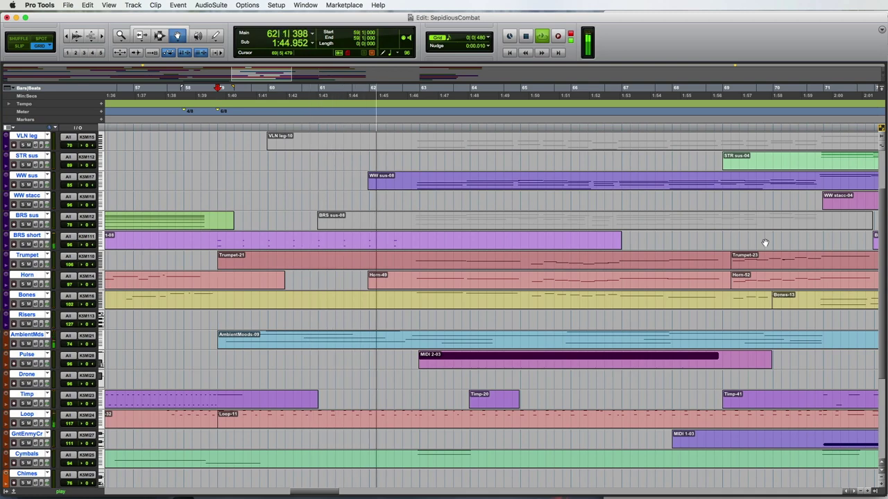
scroll(765, 243, "right", 5)
scroll(765, 242, "up", 2)
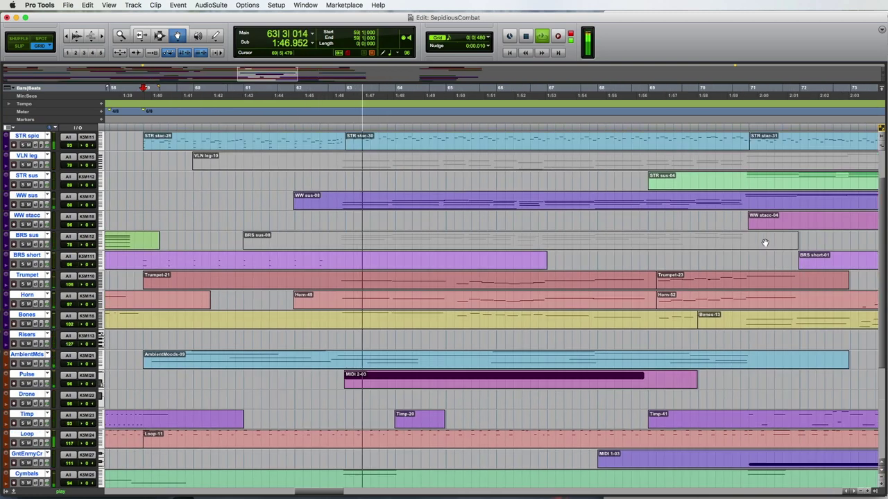
scroll(765, 243, "up", 1)
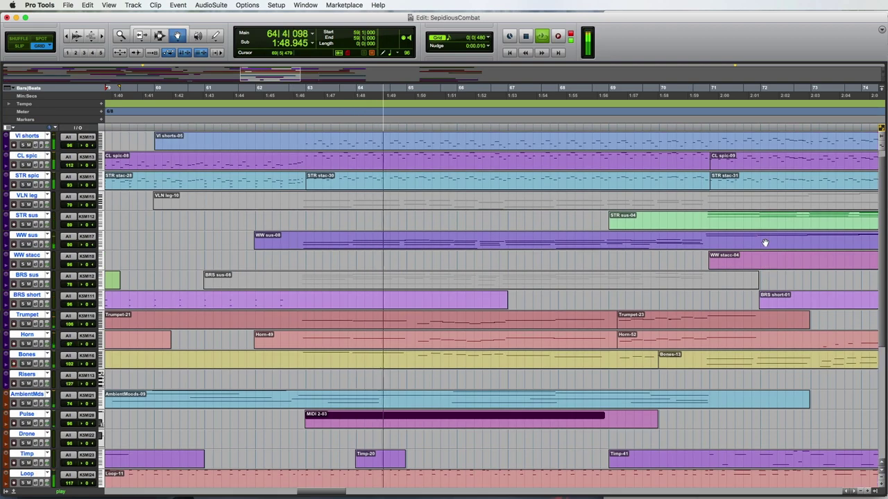
scroll(765, 243, "left", 6)
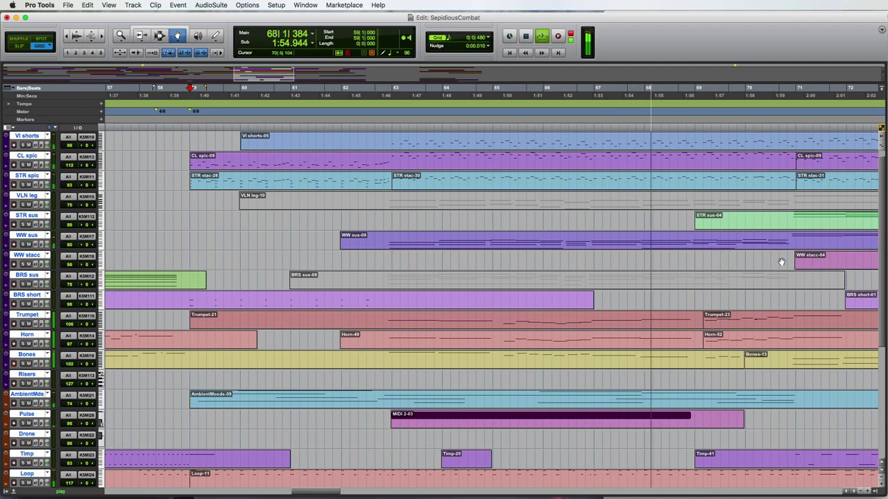
scroll(781, 262, "right", 20)
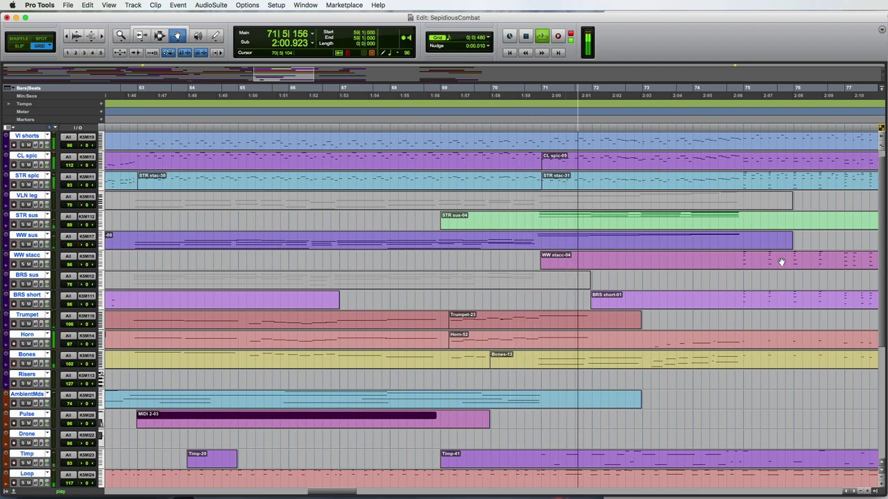
scroll(825, 247, "right", 20)
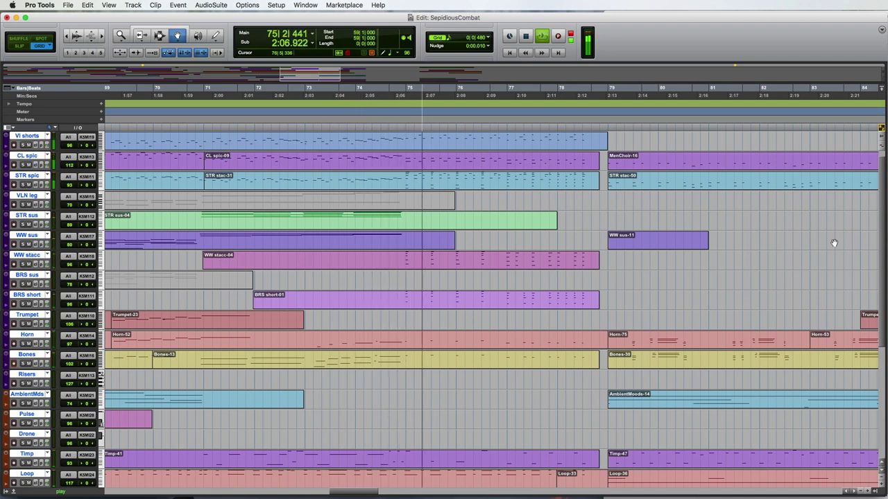
left_click(527, 37)
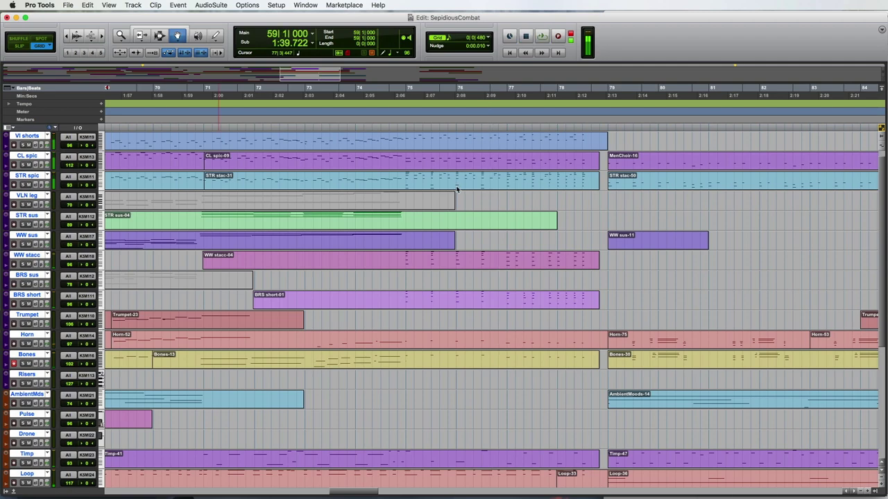
Step: Open the STR stac-31 clip on the STR spic track in the MIDI Editor and examine its notes through bar 78
left_click(456, 189)
double_click(464, 185)
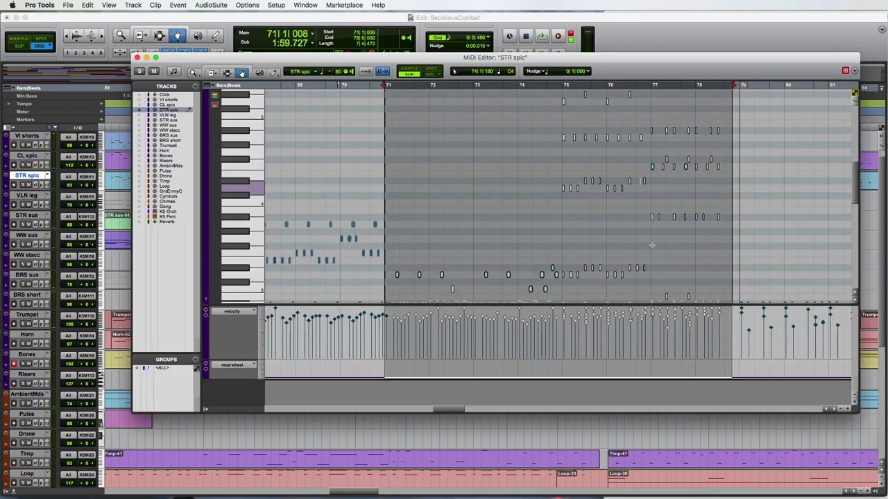
scroll(701, 253, "right", 6)
scroll(700, 254, "down", 2)
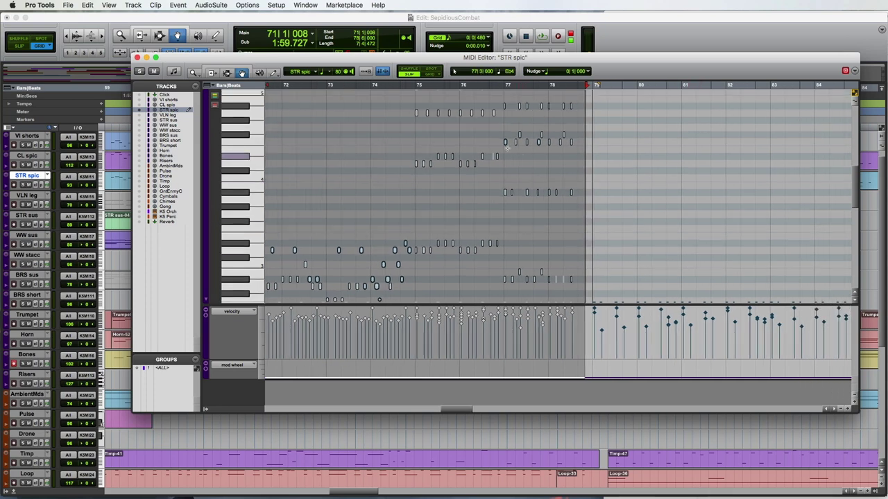
Step: Audition the F4 note at the start of bar 77 and the F#4 note on beat 3 in the STR spic notes
left_click(516, 158)
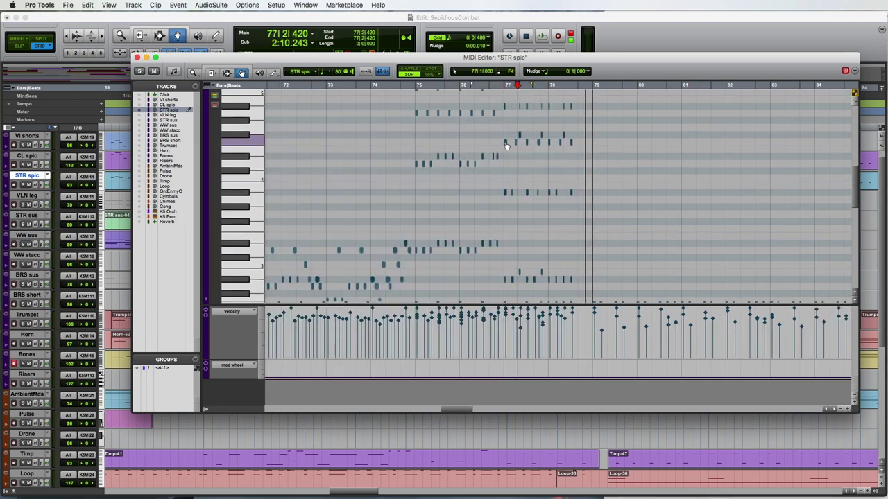
left_click(506, 142)
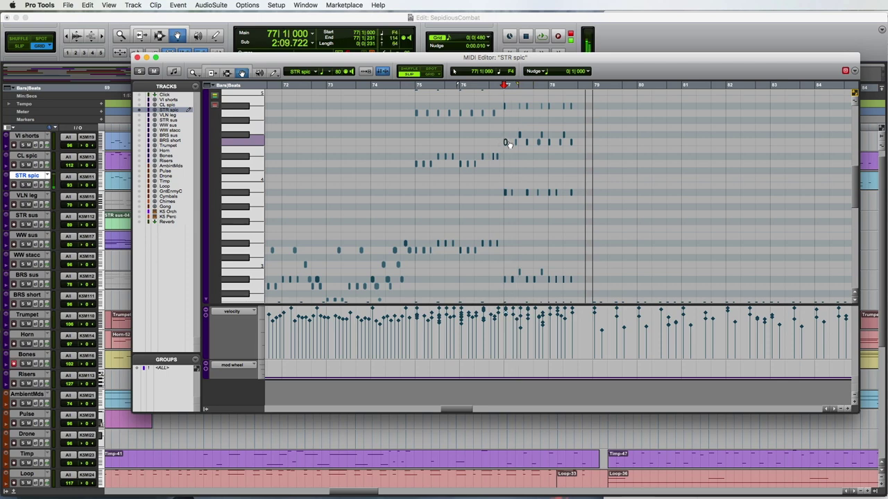
left_click(517, 143)
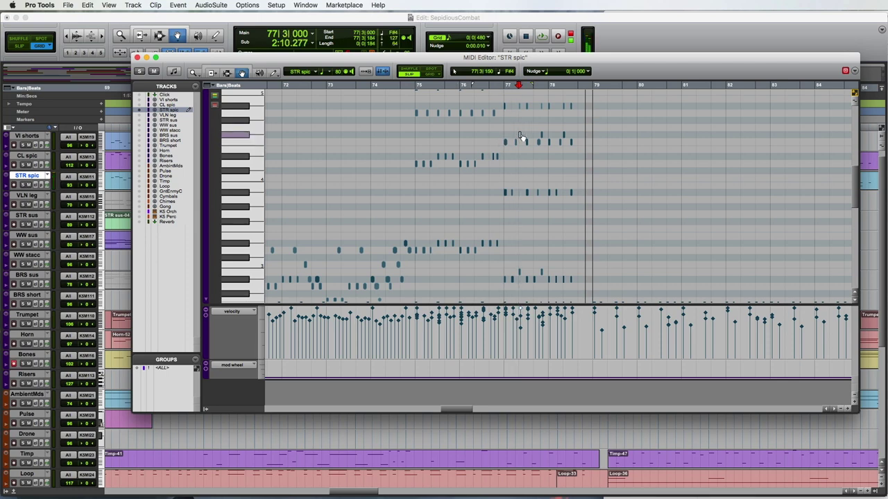
left_click(519, 136)
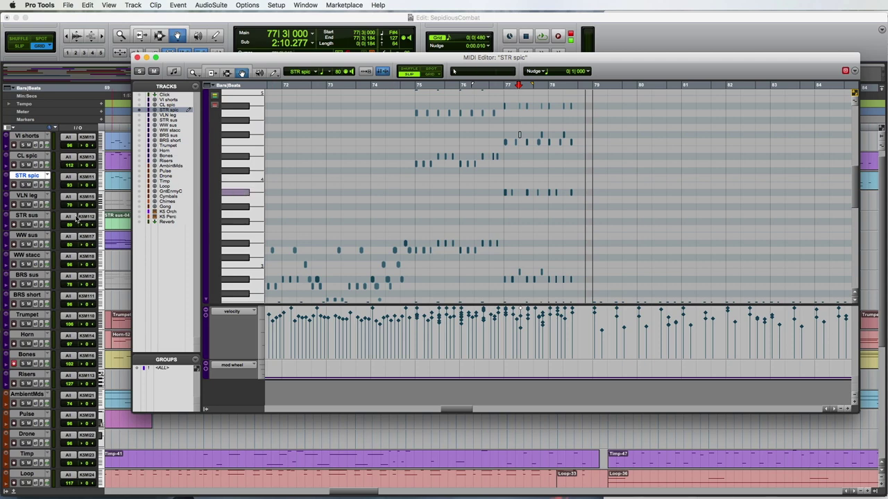
Step: Close the STR spic MIDI Editor and select bars 2 to 18 across all tracks with the whole session in view
key("super+w")
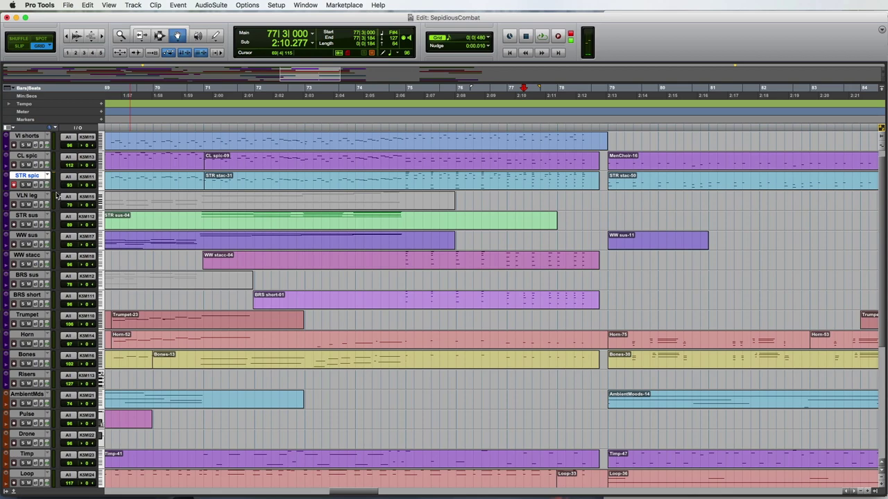
key("alt+a")
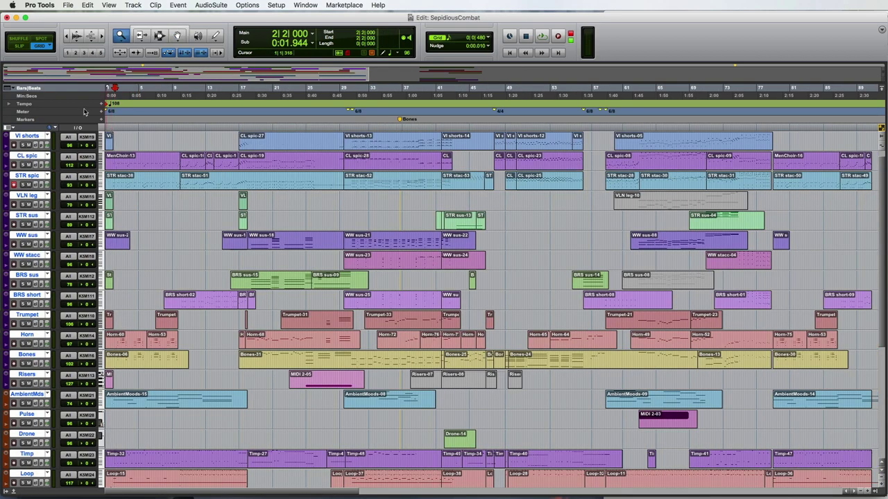
left_click_drag(113, 126, 247, 129)
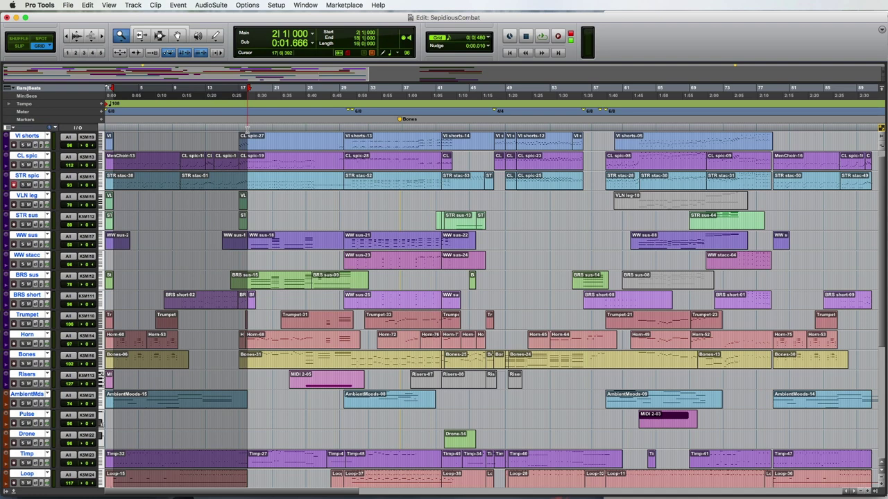
Step: Step the edit cursor through the session's sections on all tracks, including bar 33, bar 49 beat 3 and bar 53 beat 3
left_click(265, 129)
left_click(368, 129)
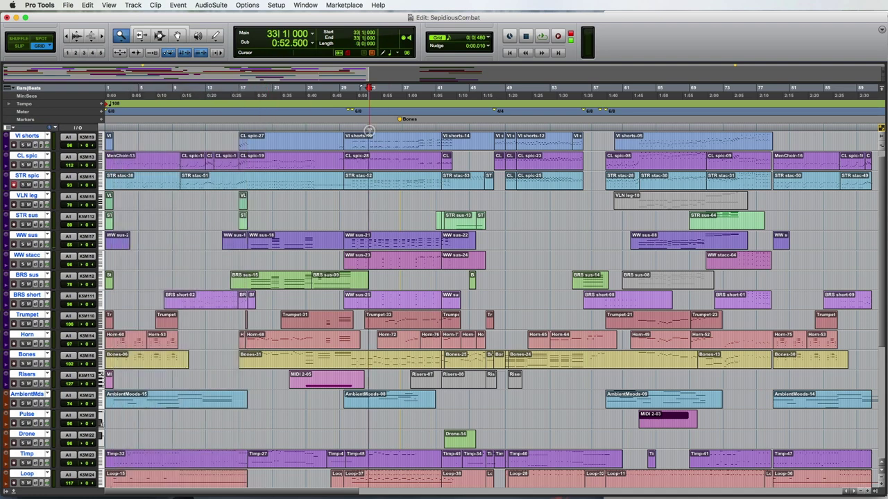
left_click(444, 131)
left_click(512, 129)
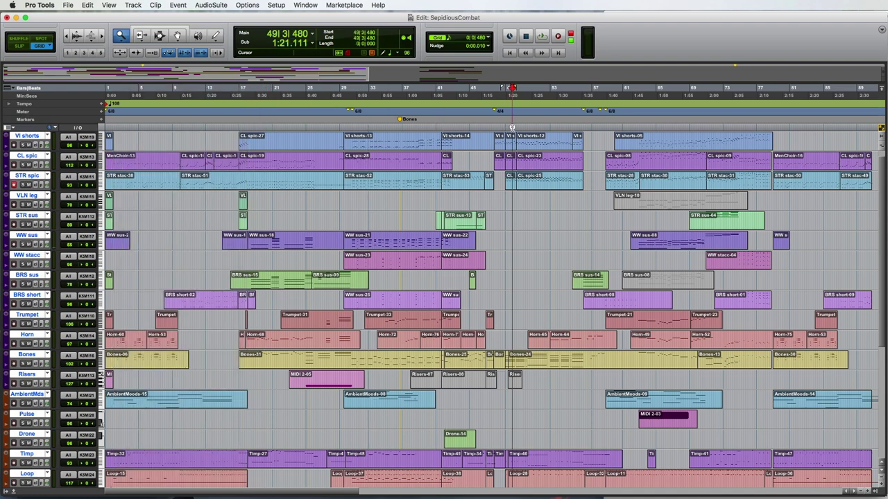
left_click(557, 129)
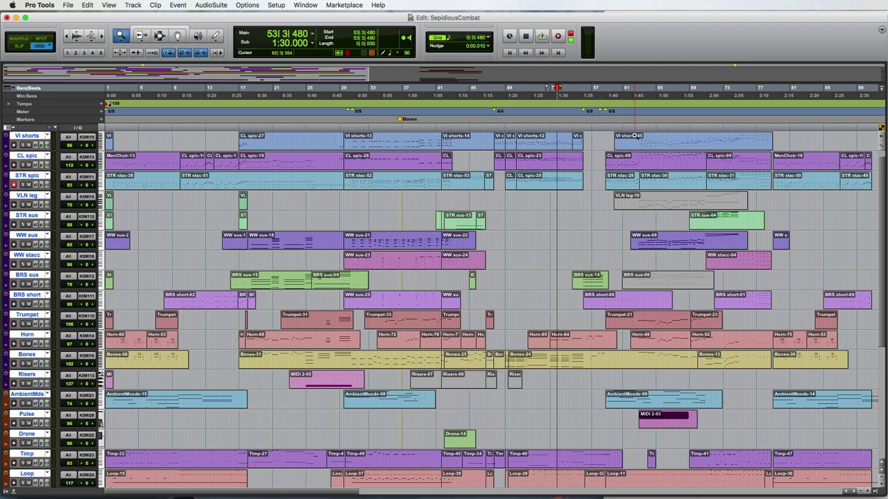
Step: Play the session briefly from the start of bar 77 and stop playback
left_click(758, 146)
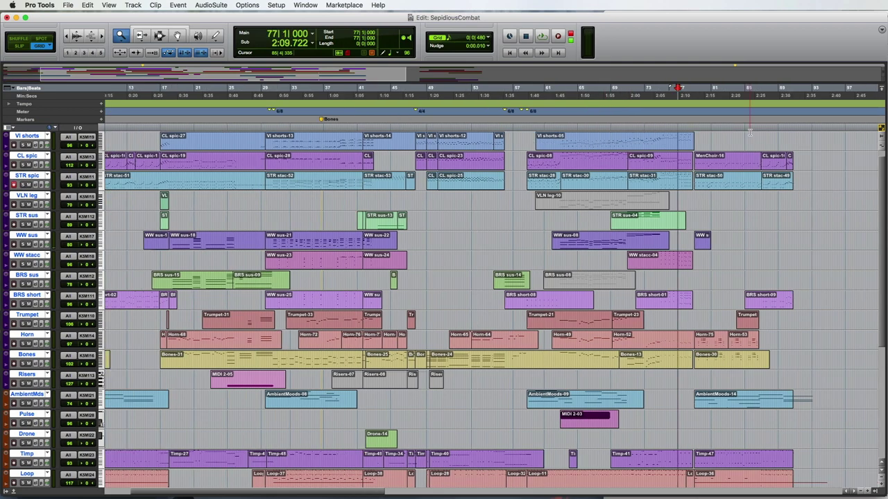
key("space")
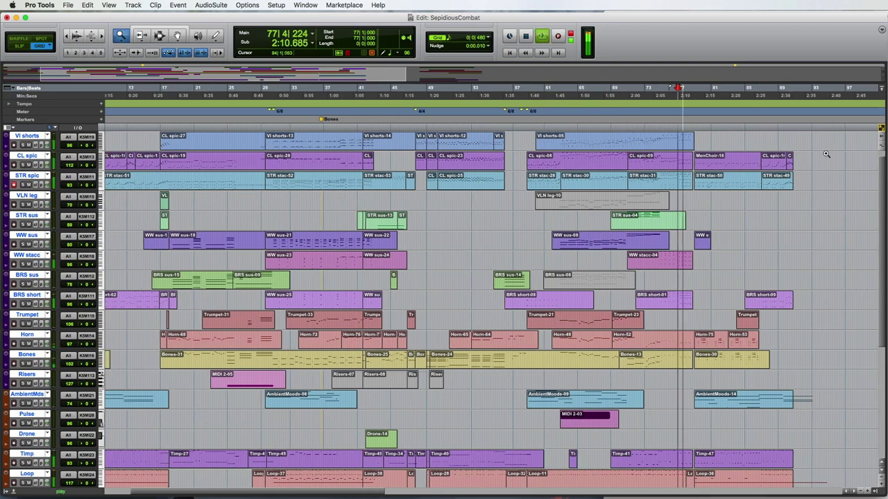
key("space")
Step: Place the edit cursor at bar 75 and select from bar 76 beat 6 to bar 78 beat 6 on all tracks
left_click(661, 126)
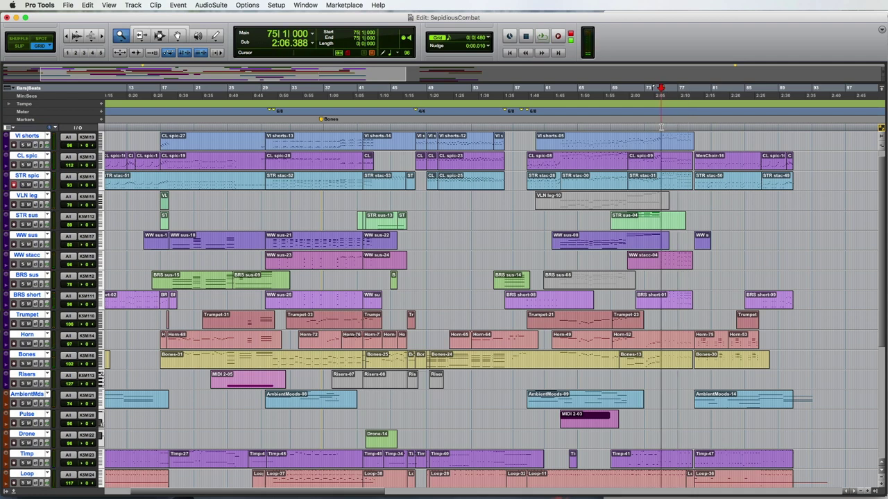
left_click_drag(677, 128, 692, 128)
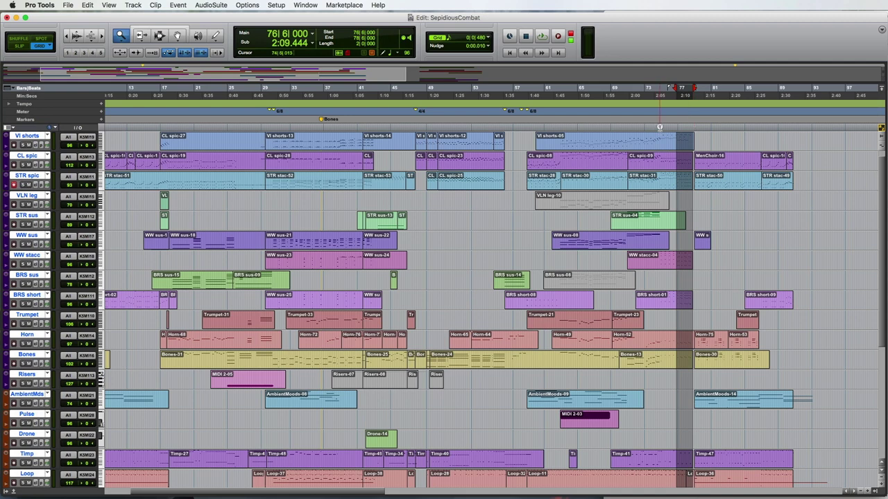
Step: Play the session from bar 74 beat 6 past the start of bar 80, stop playback, and return to the session's opening bars
left_click(660, 128)
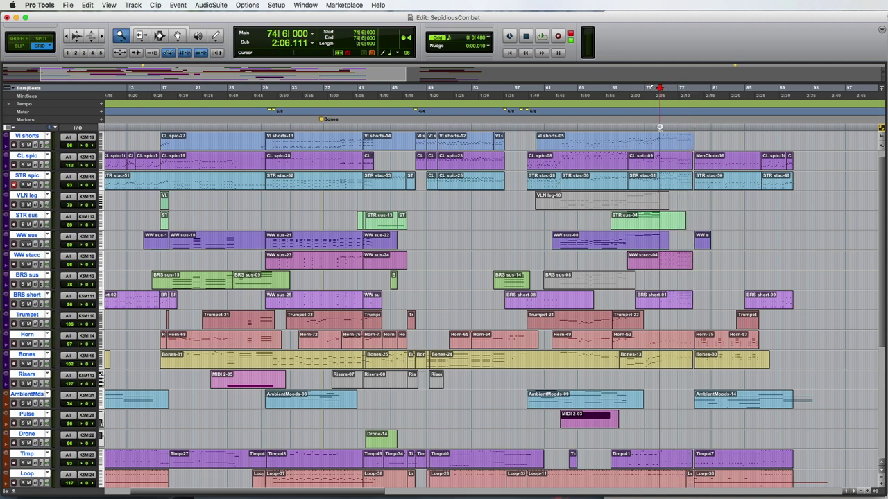
key("space")
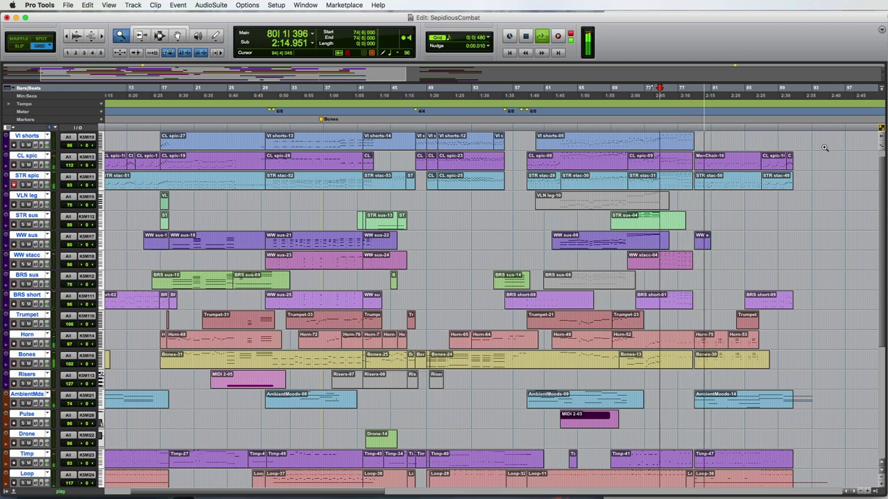
key("space")
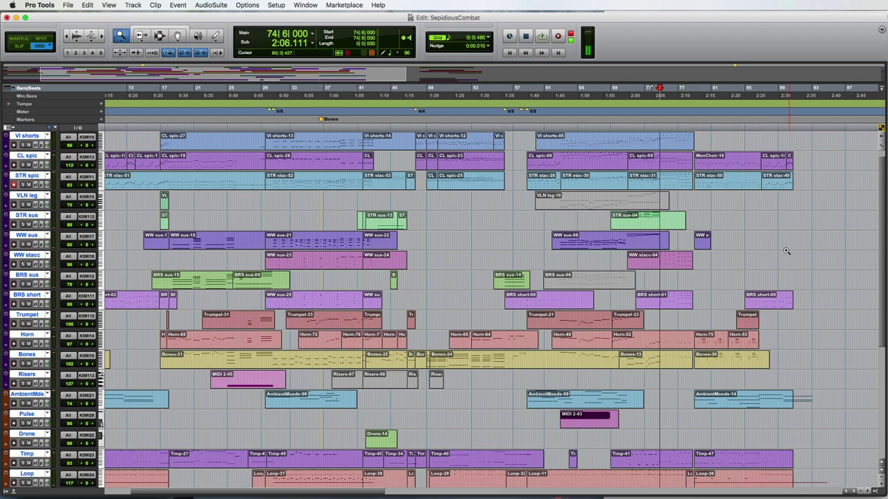
scroll(448, 194, "left", 3)
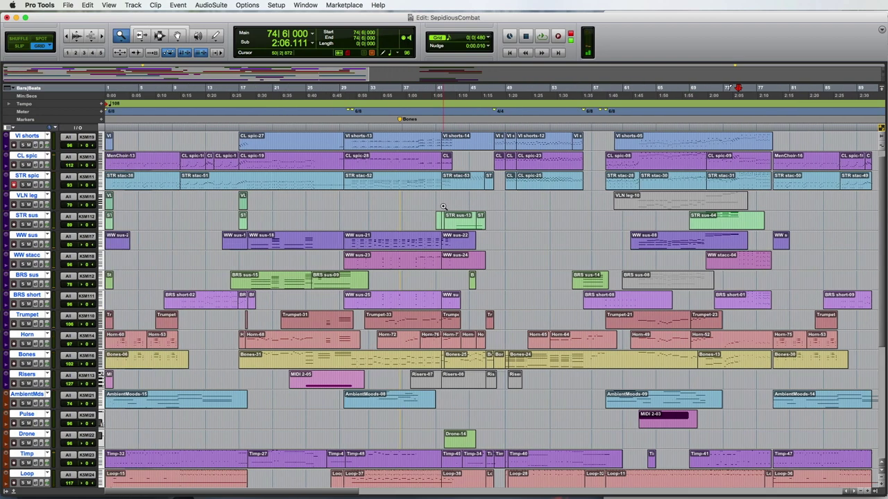